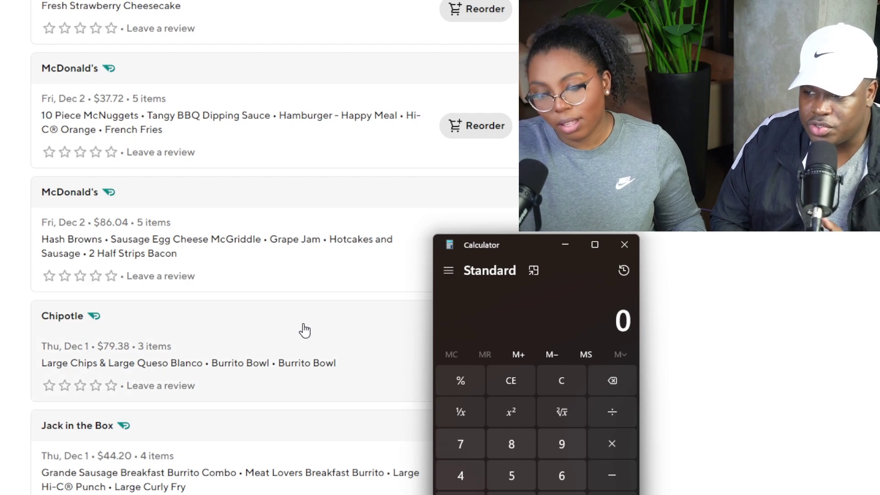
scroll(305, 330, down, 1)
scroll(304, 331, up, 1)
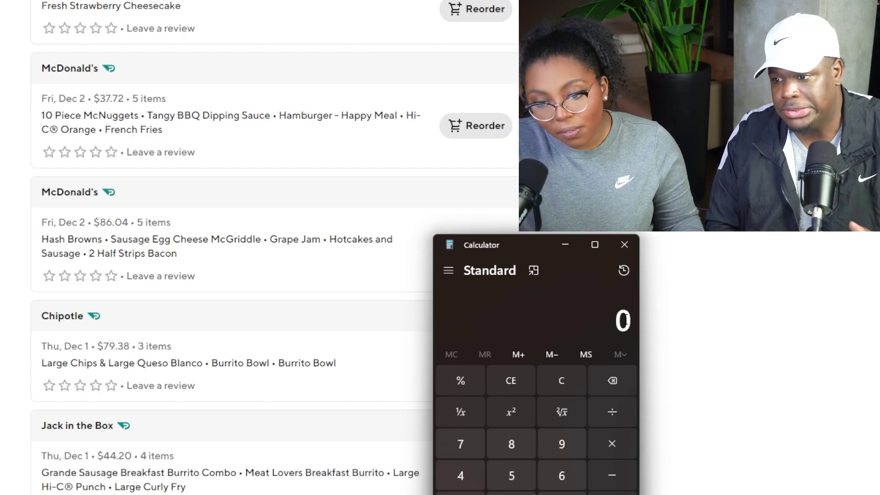
scroll(411, 327, down, 1)
scroll(411, 328, up, 1)
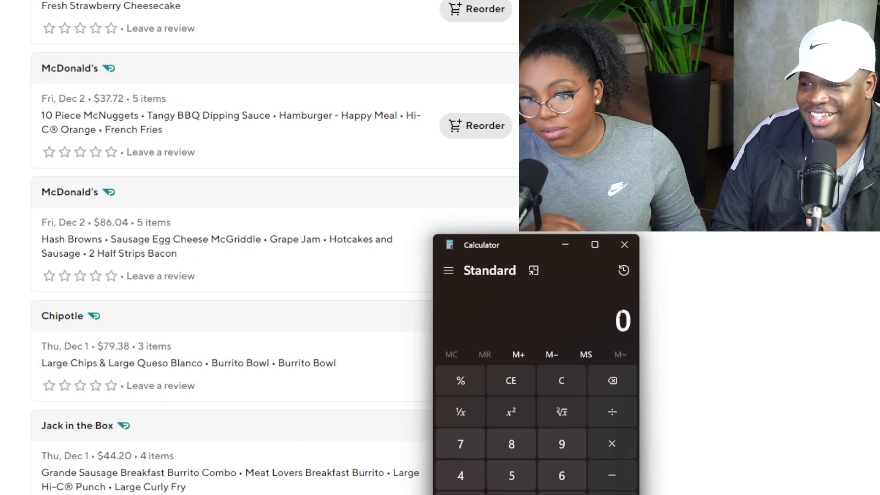
text(4)
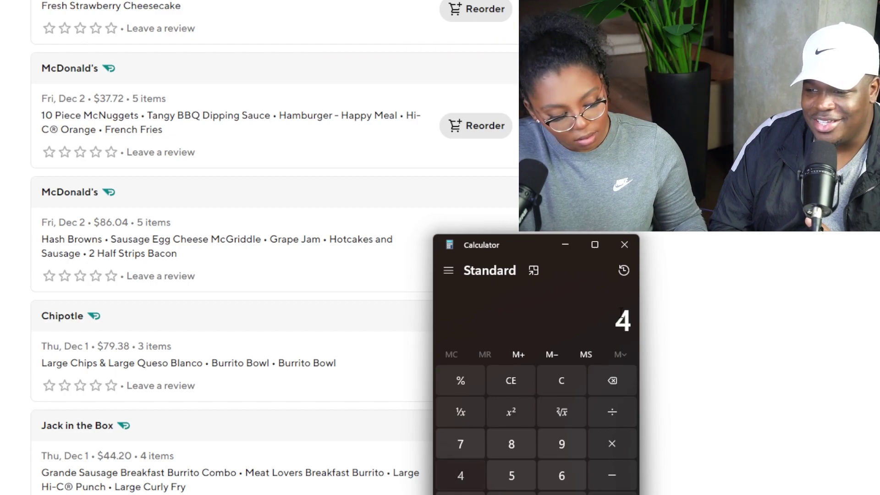
text(4.)
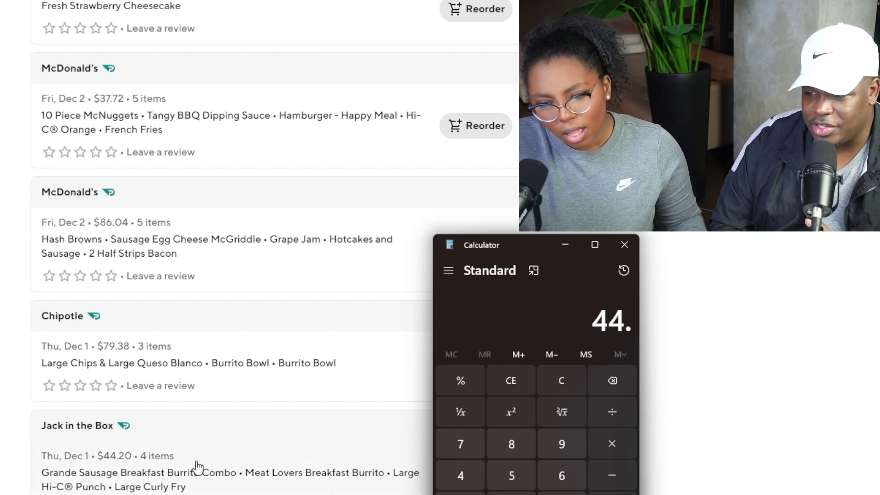
text(20)
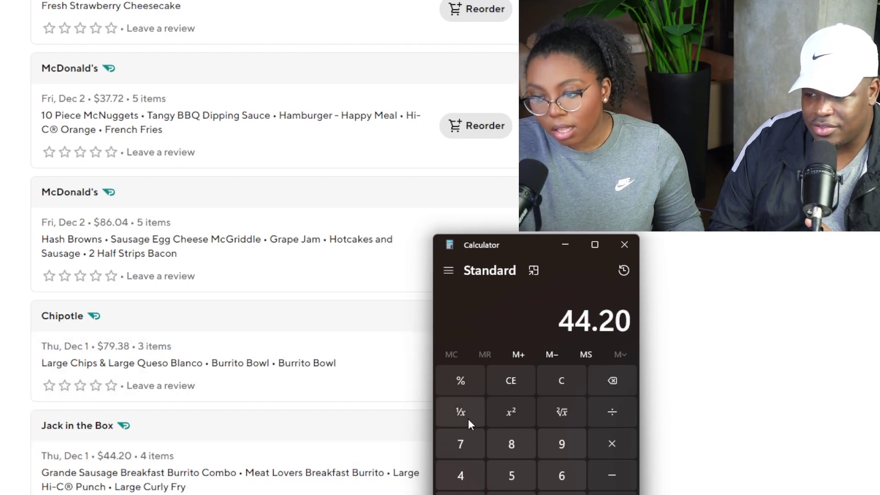
text(+)
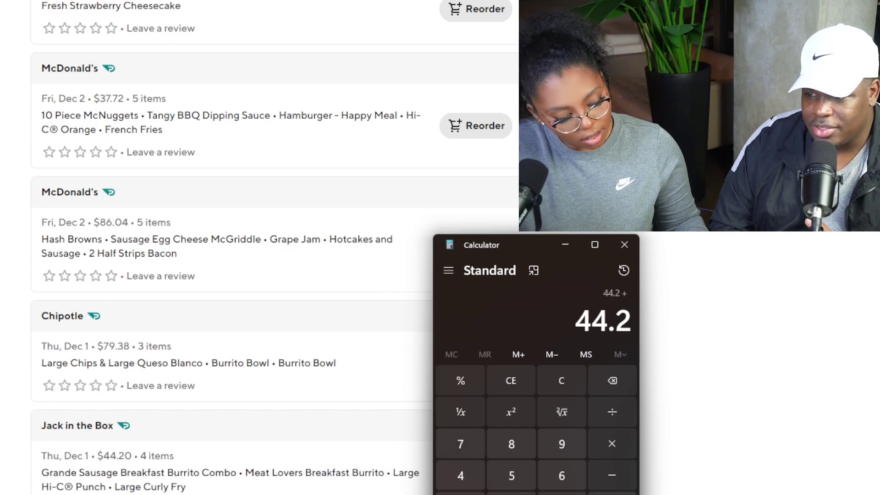
text(79.)
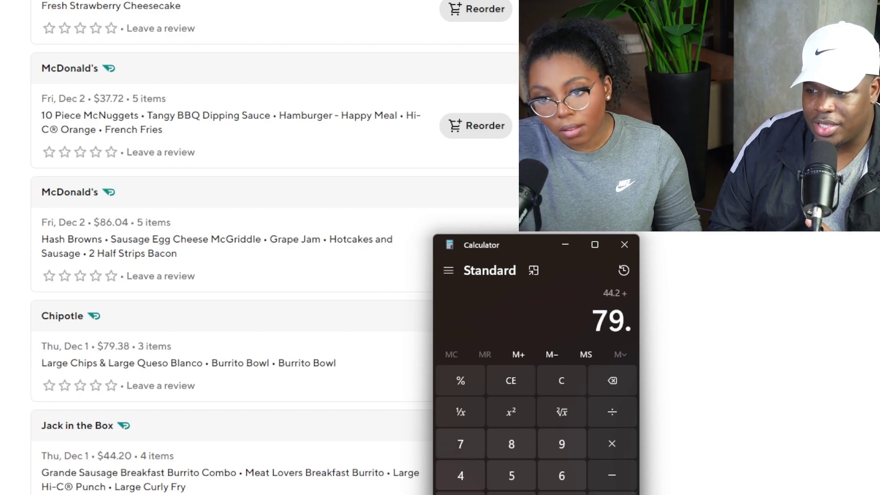
text(38)
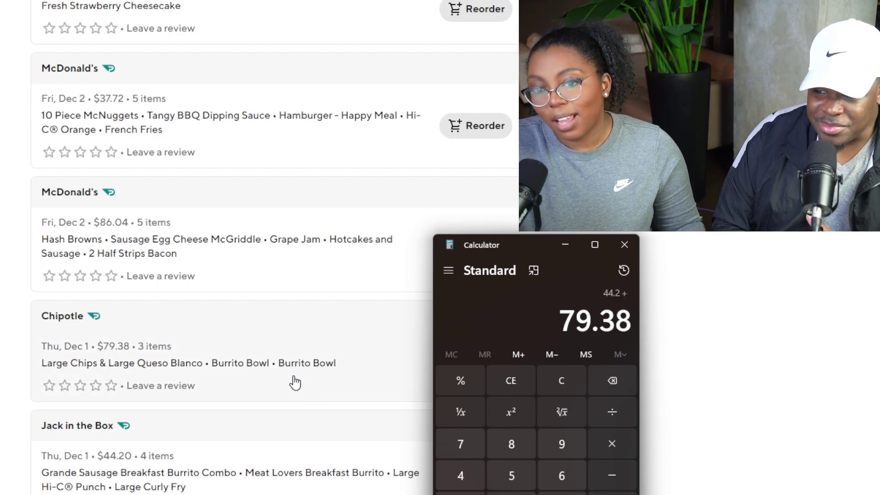
scroll(292, 384, up, 2)
scroll(292, 384, up, 3)
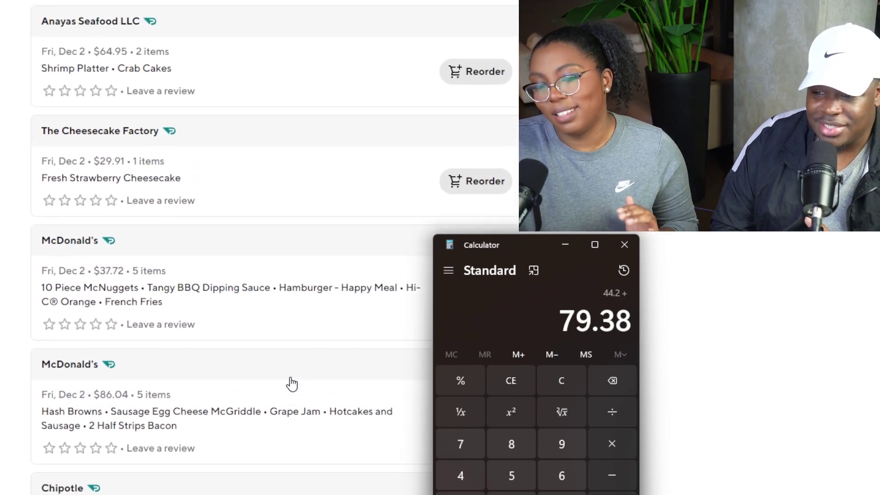
Step: Add the 79.38 Chipotle amount to 44.20 for a running total of 123.58
key(plus)
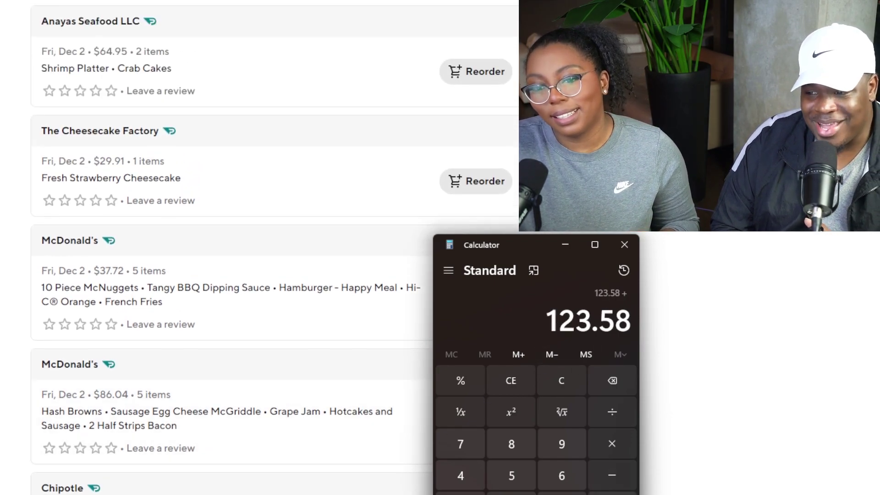
text(8)
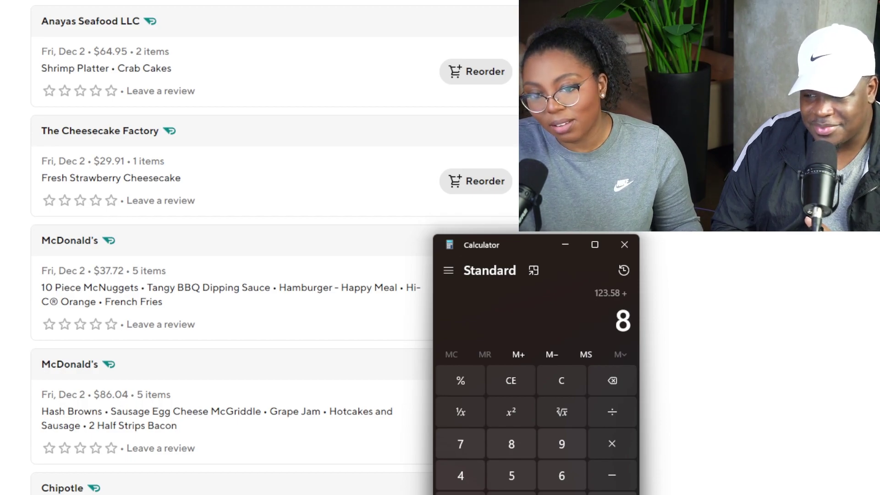
text(6.04)
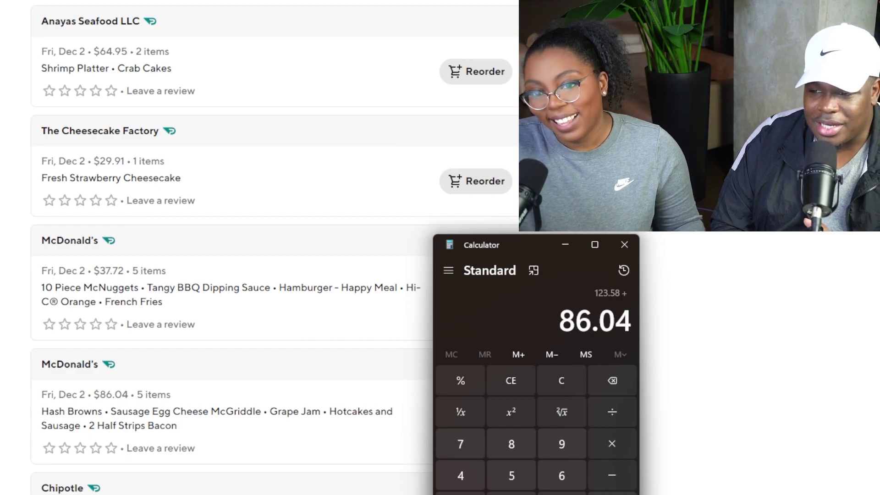
text(+)
text(37)
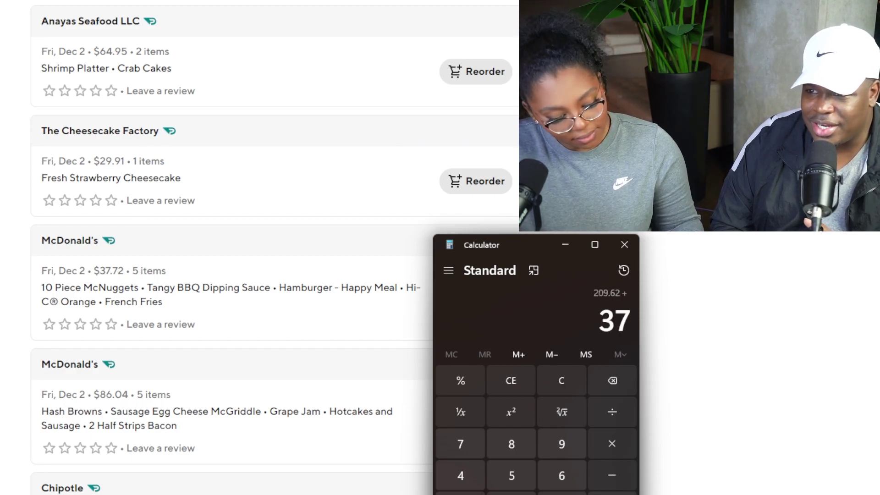
text(.72)
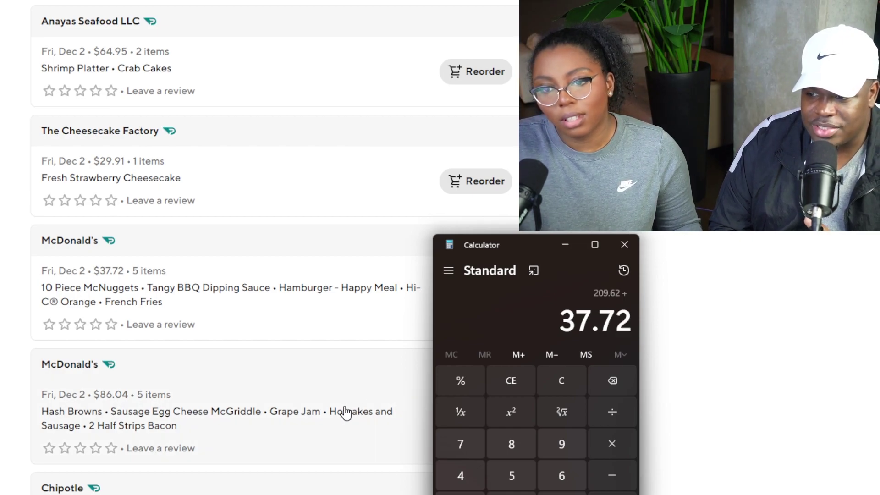
scroll(343, 301, up, 2)
scroll(342, 312, up, 2)
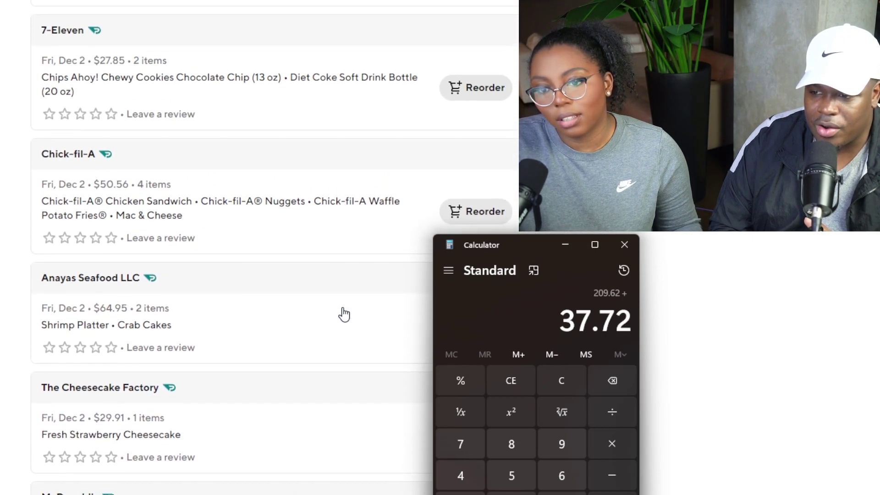
Step: Add the McDonald's, Cheesecake Factory, Anayas Seafood, 50.56, 43.75 and 42.69 amounts to the total
key(plus)
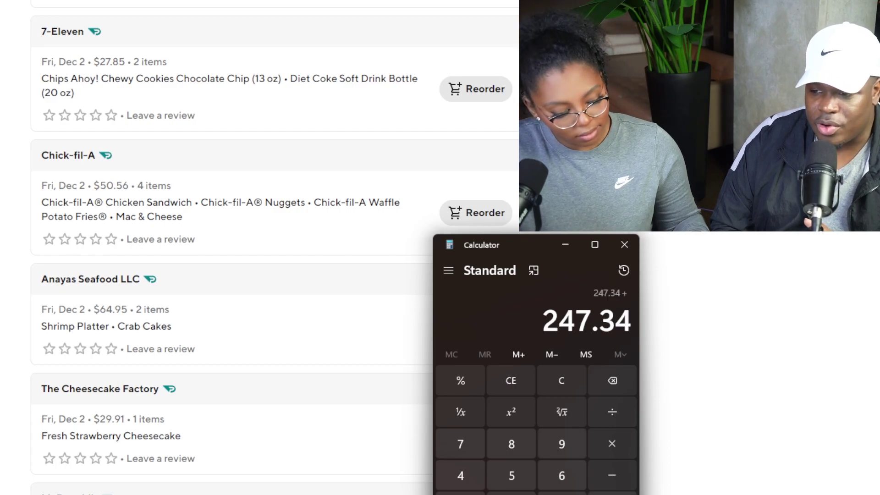
text(29)
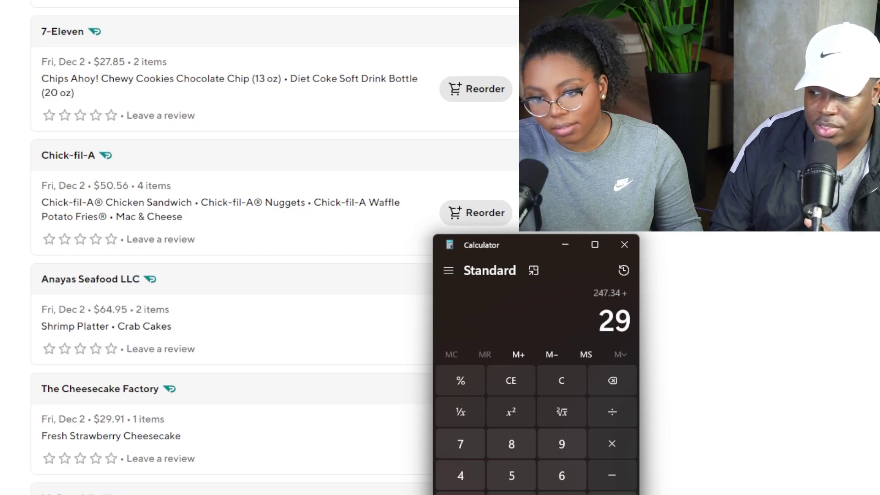
text(.9)
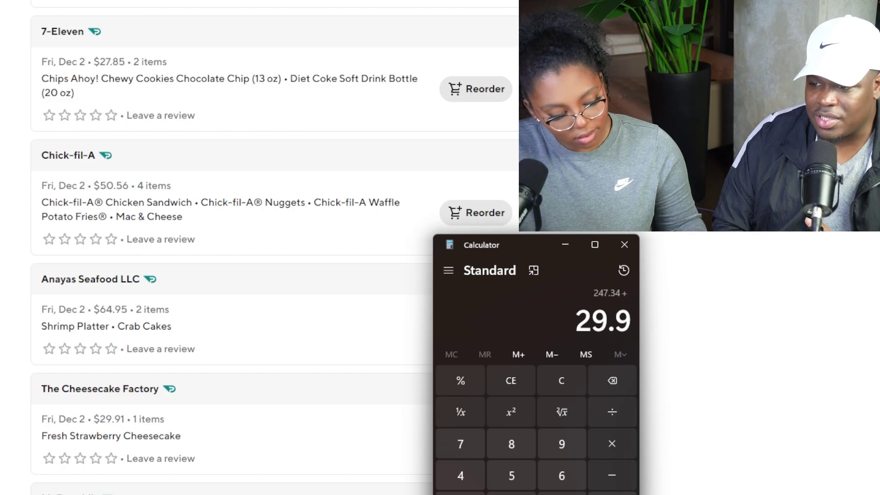
text(1)
key(plus)
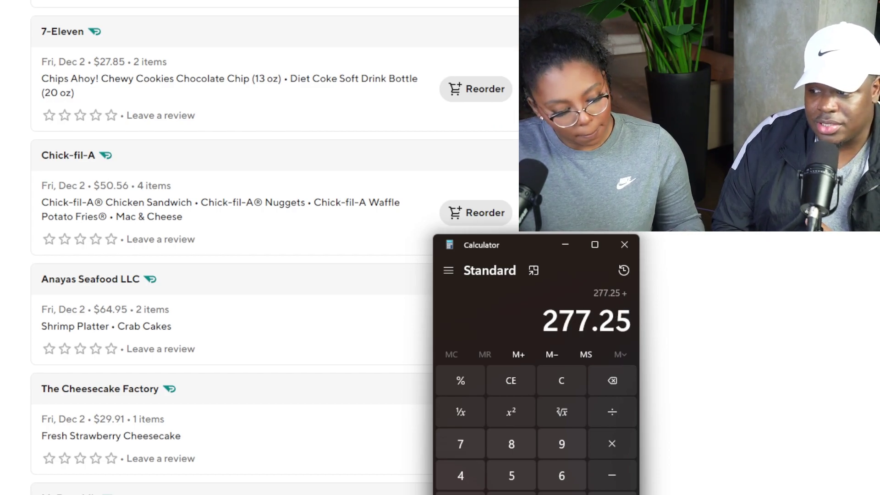
text(6)
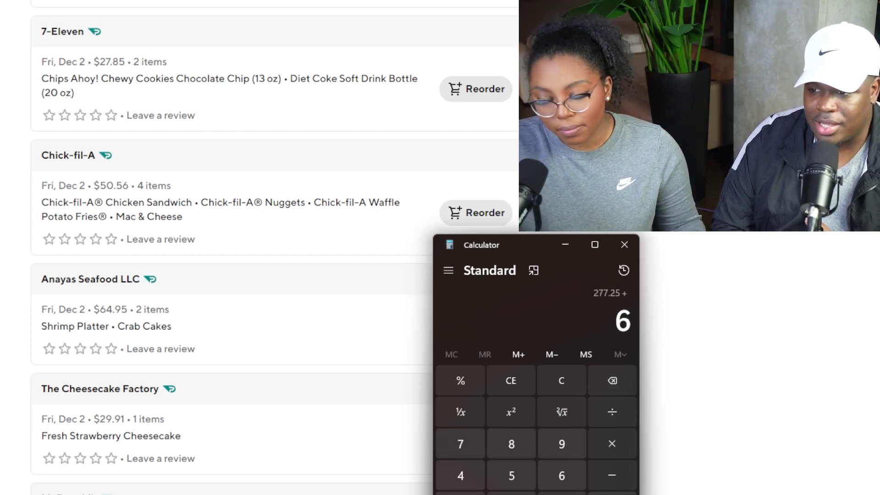
text(4)
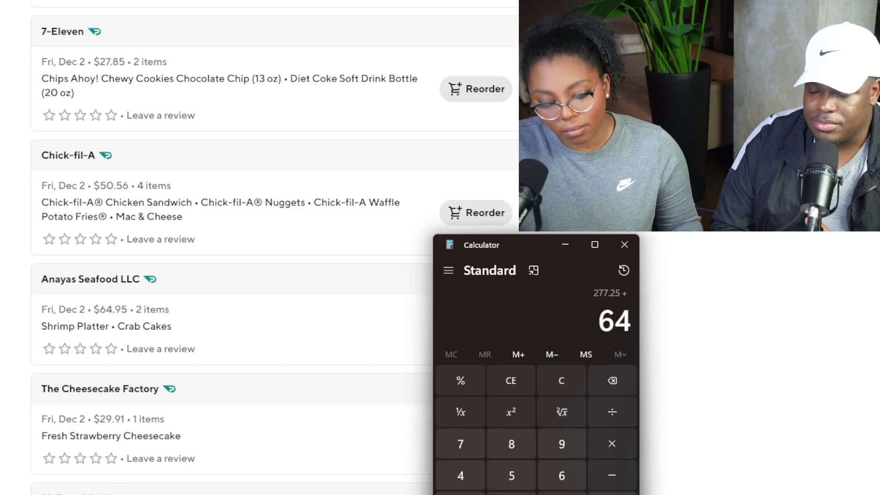
text(.9)
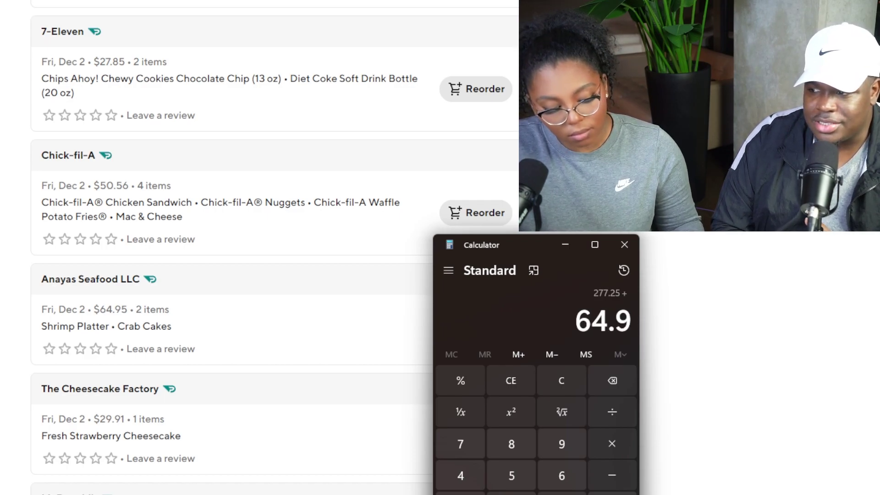
text(5)
scroll(322, 400, up, 3)
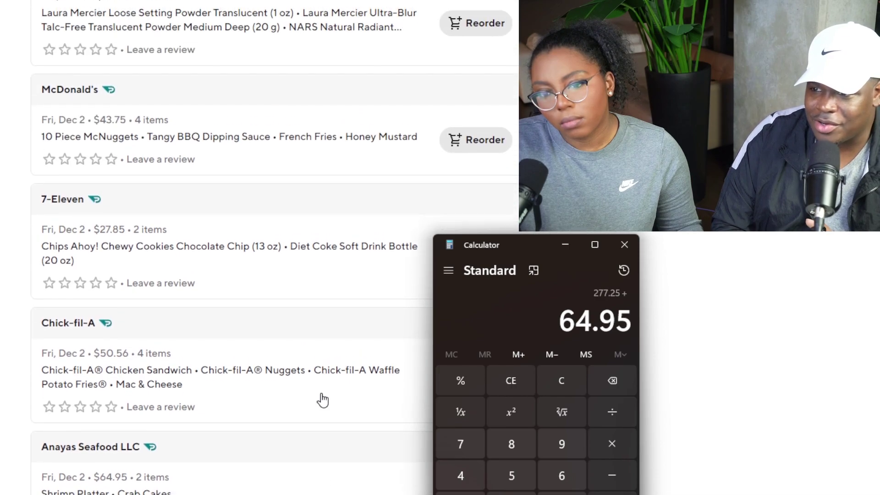
scroll(323, 399, up, 1)
key(plus)
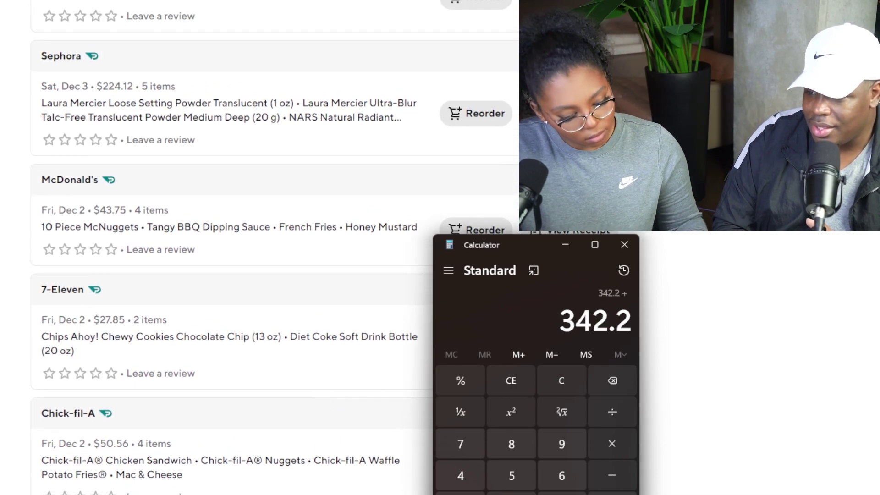
text(50.)
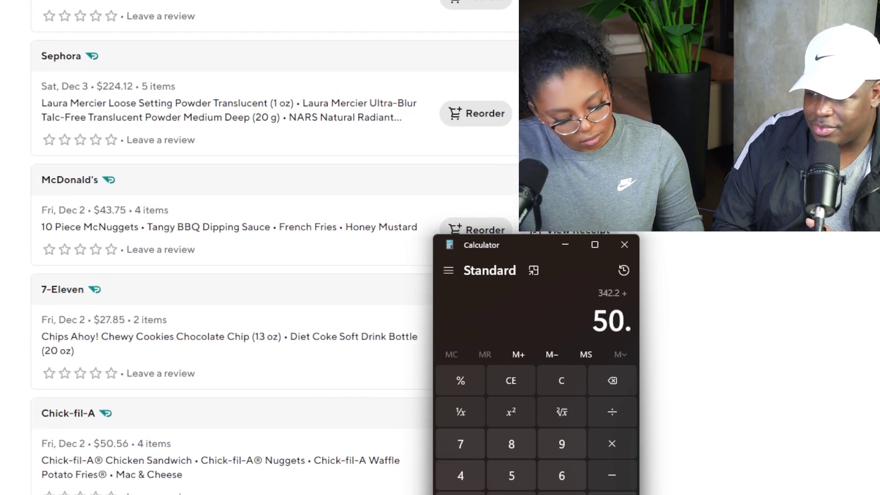
text(56)
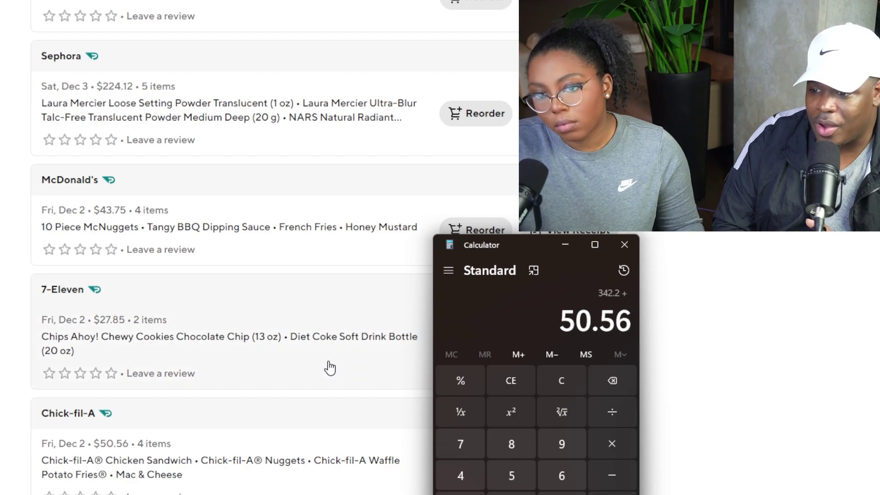
scroll(328, 367, up, 1)
scroll(323, 373, up, 1)
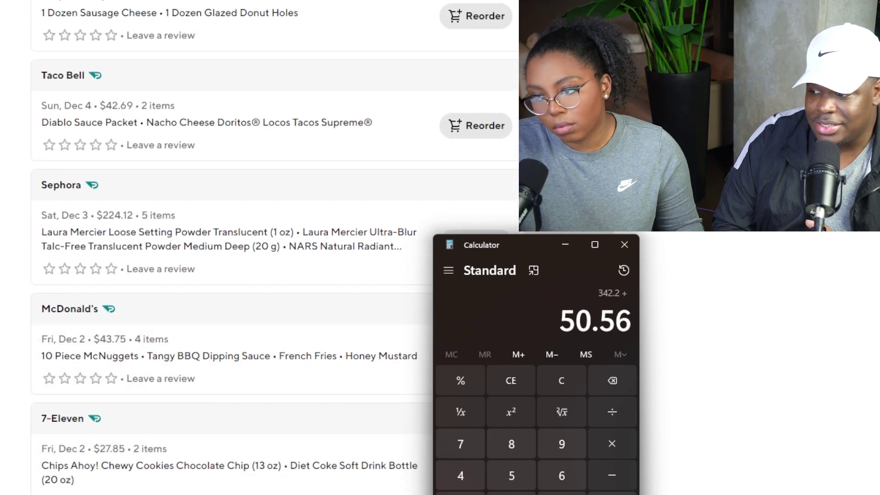
key(plus)
text(27)
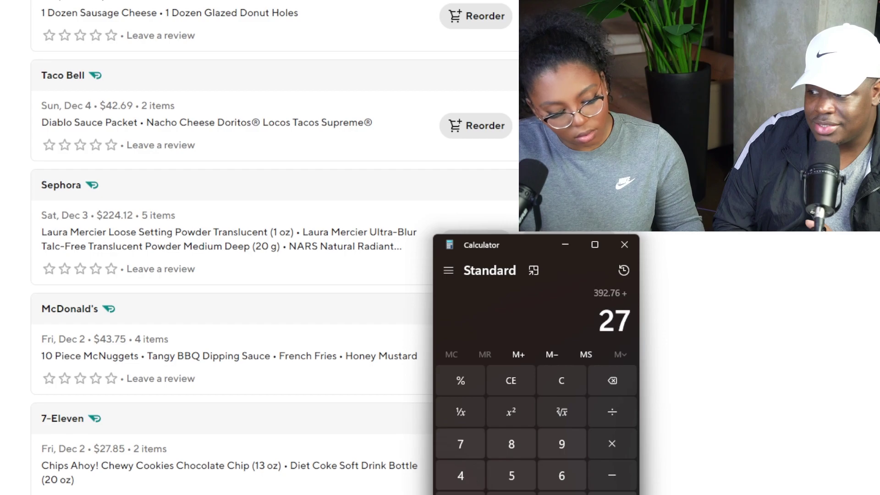
text(.)
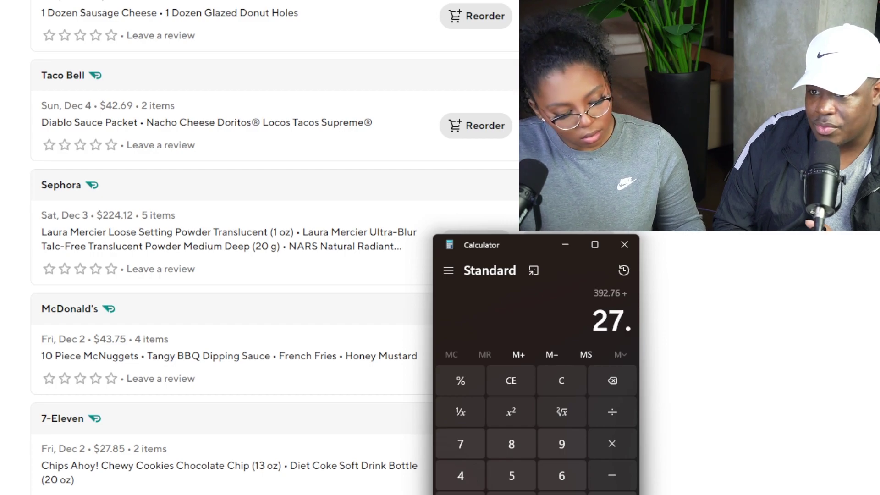
text(85)
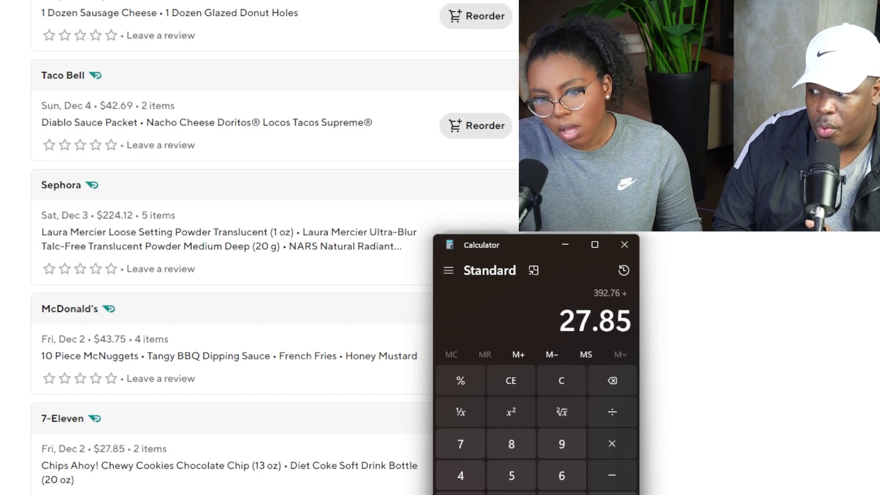
text(+)
text(4)
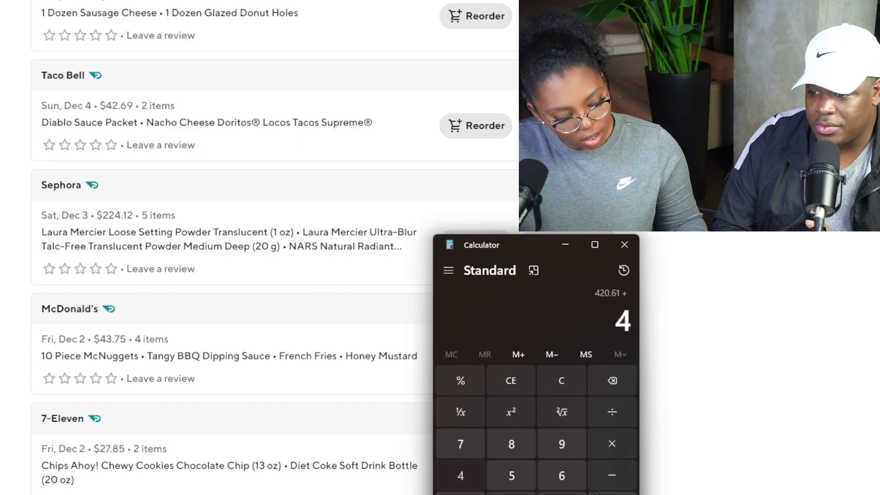
text(3.)
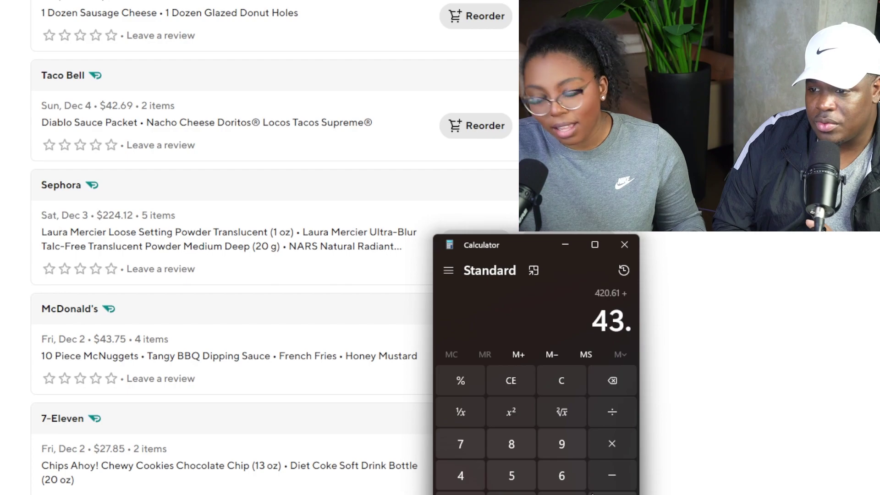
text(75)
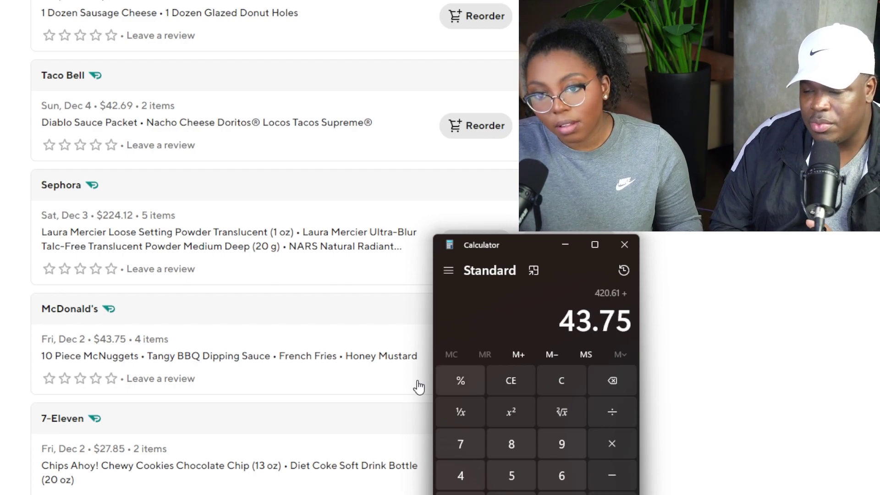
scroll(310, 356, up, 3)
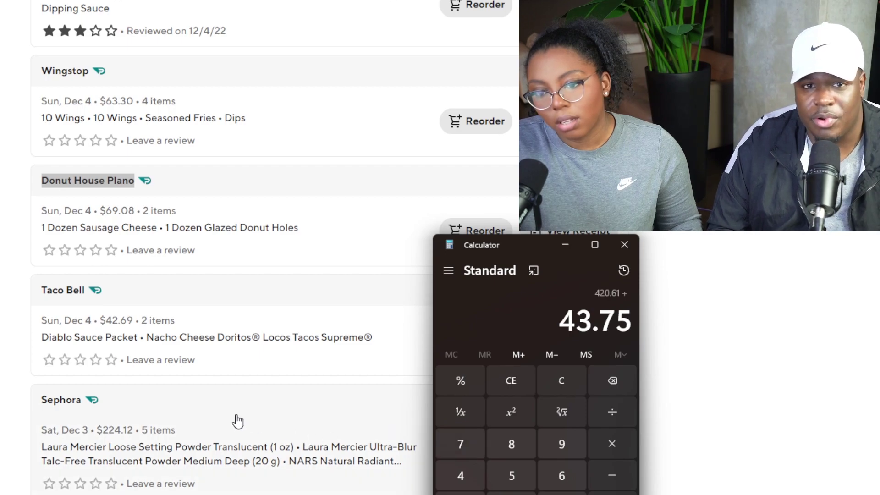
scroll(236, 421, down, 1)
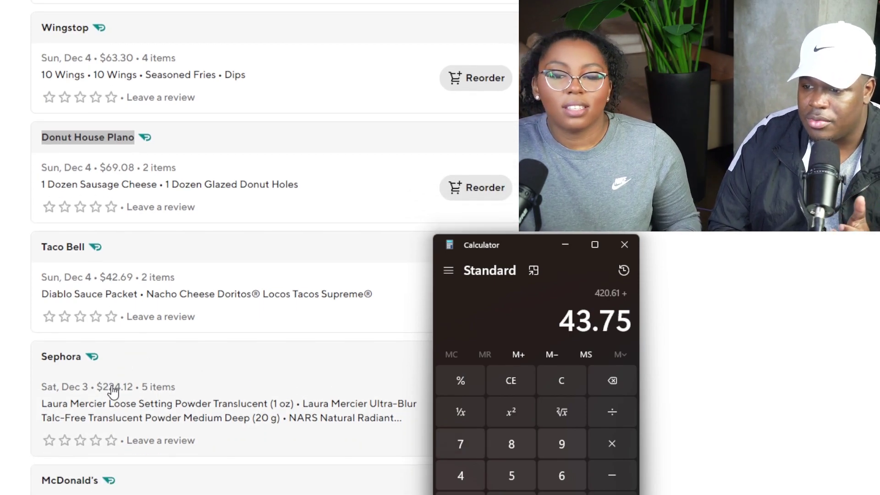
scroll(165, 410, up, 2)
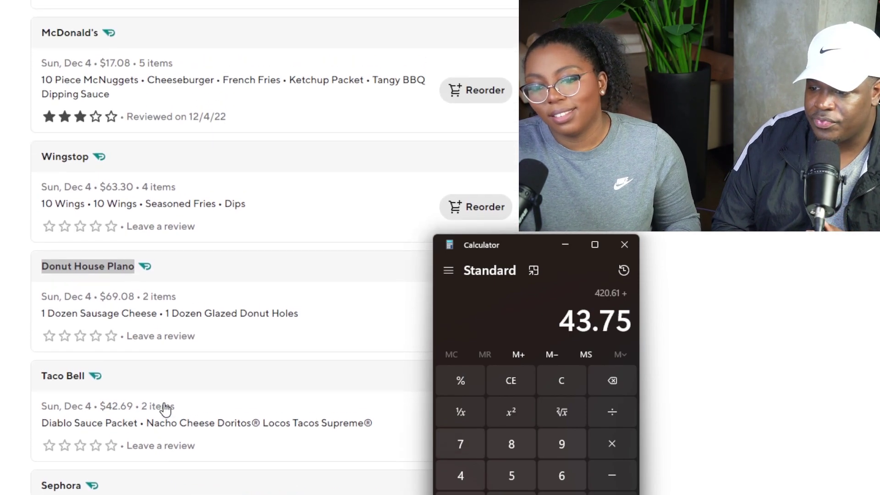
scroll(165, 409, down, 2)
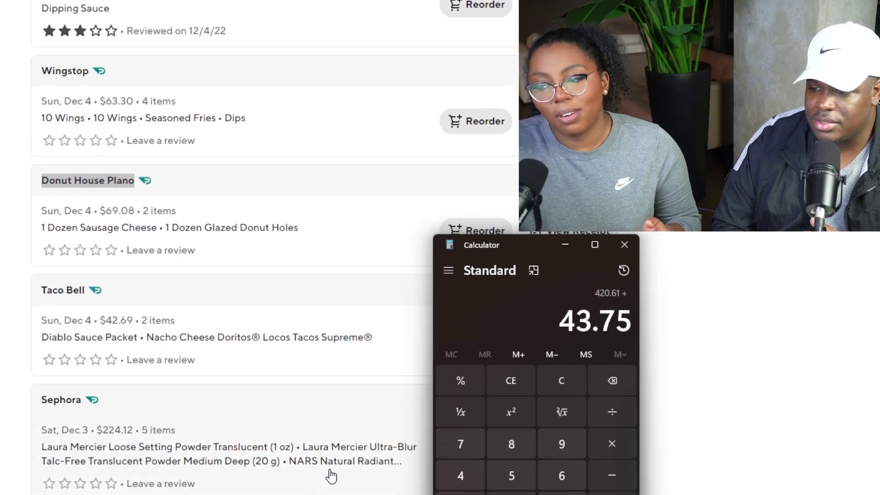
scroll(300, 468, down, 1)
scroll(298, 469, up, 3)
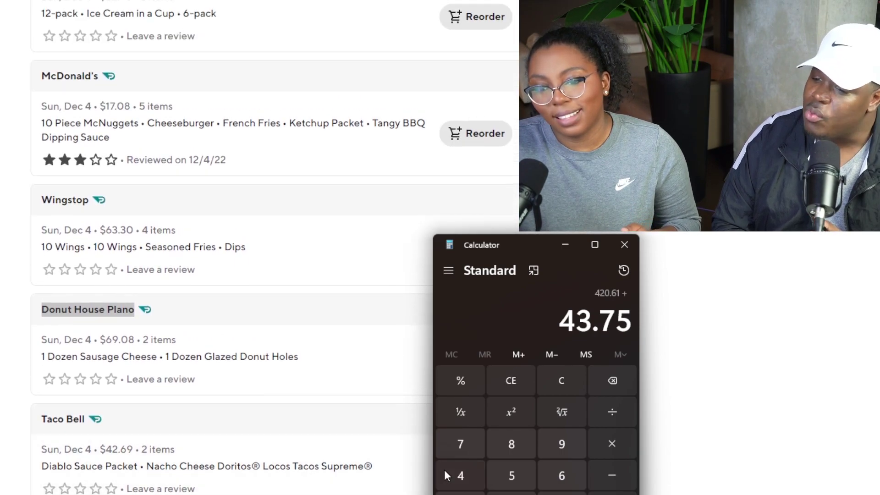
scroll(228, 422, down, 1)
scroll(230, 422, down, 2)
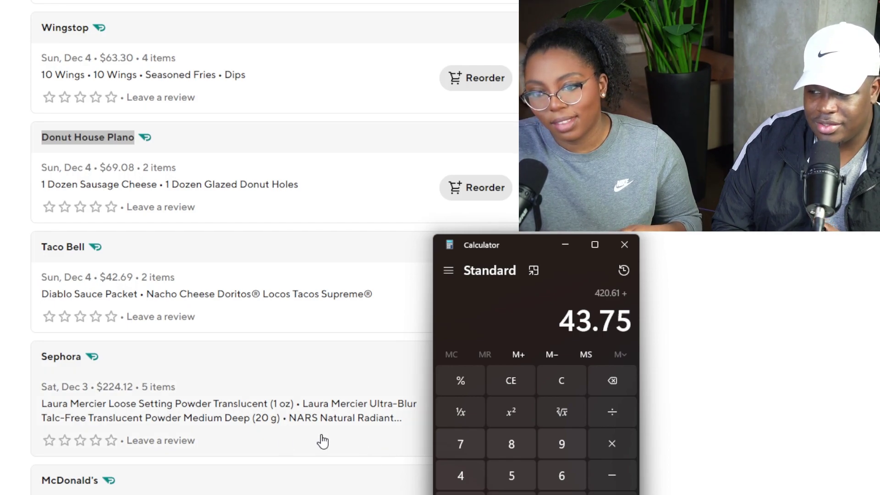
scroll(370, 429, up, 3)
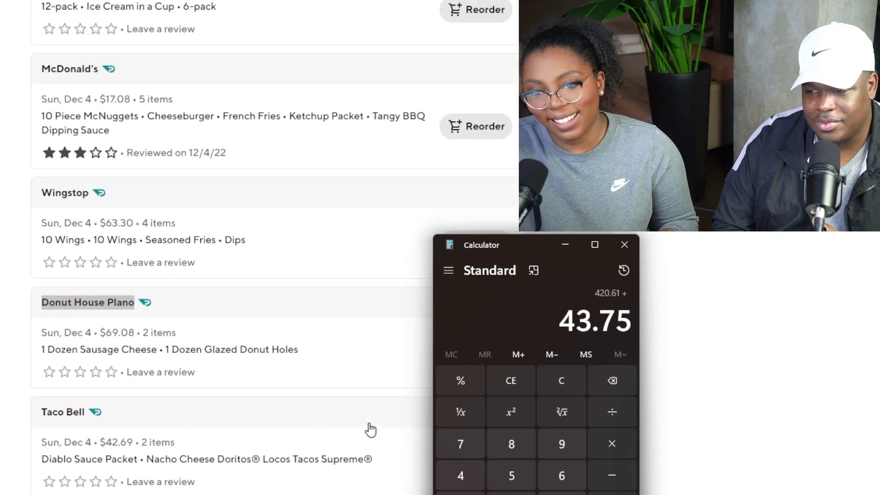
scroll(371, 429, up, 1)
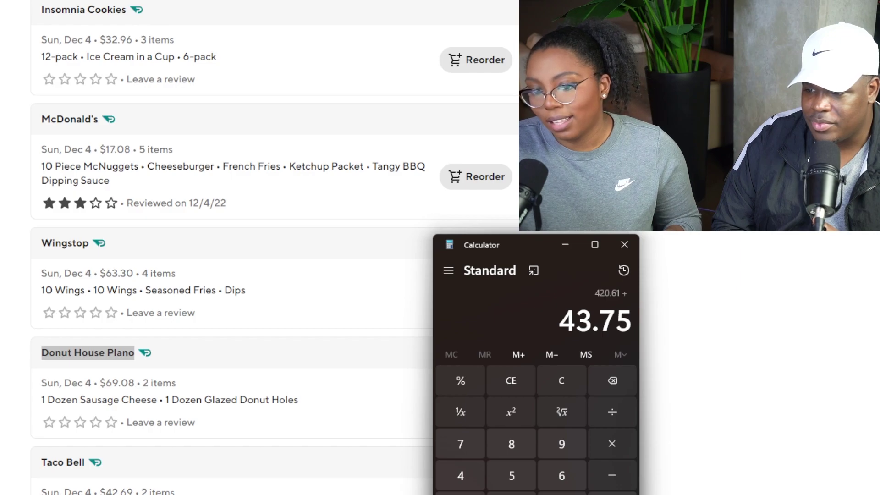
key(plus)
text(4)
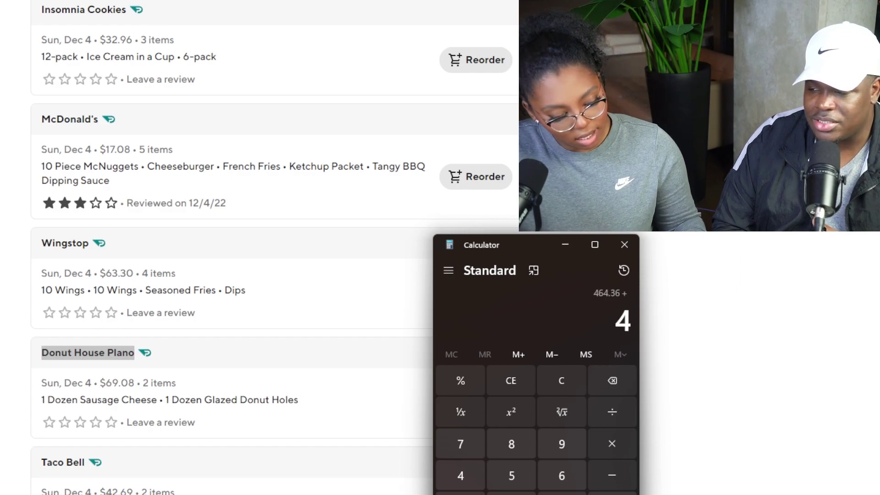
text(2.)
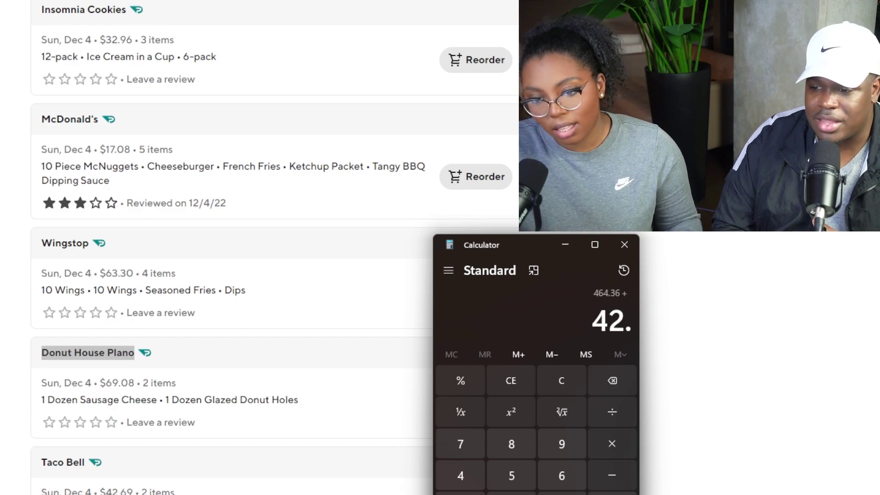
text(69)
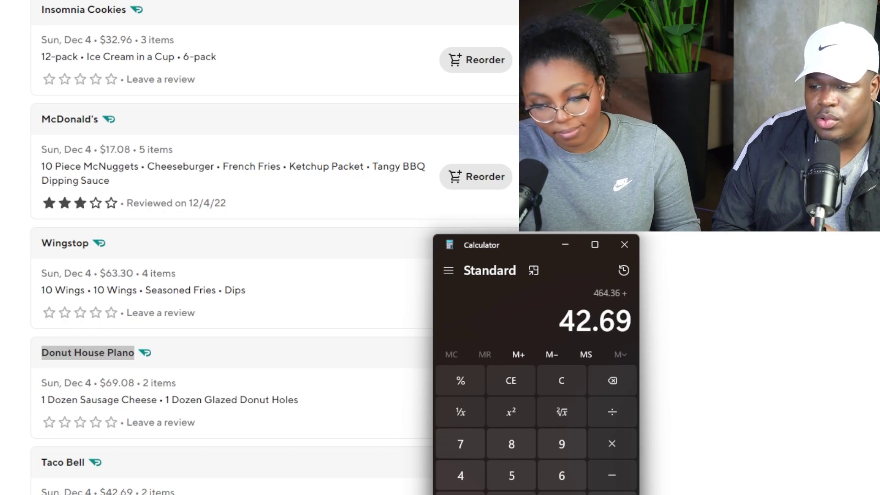
scroll(303, 399, down, 2)
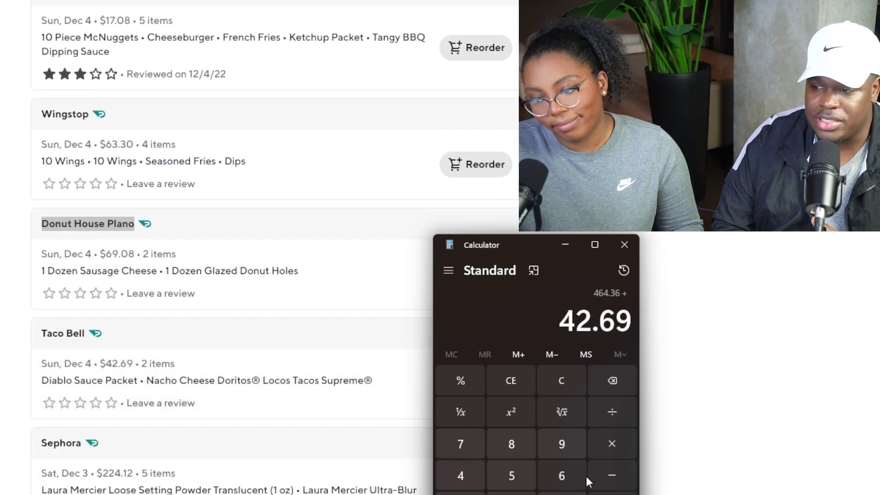
click(612, 494)
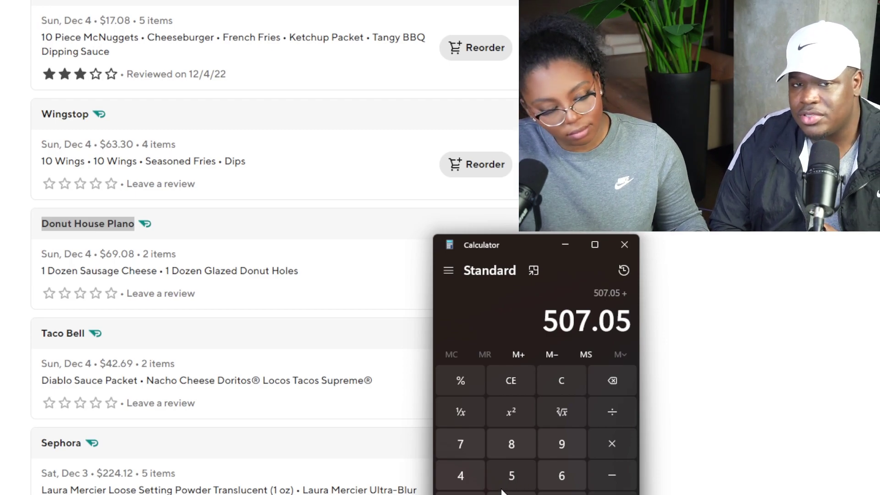
text(224.)
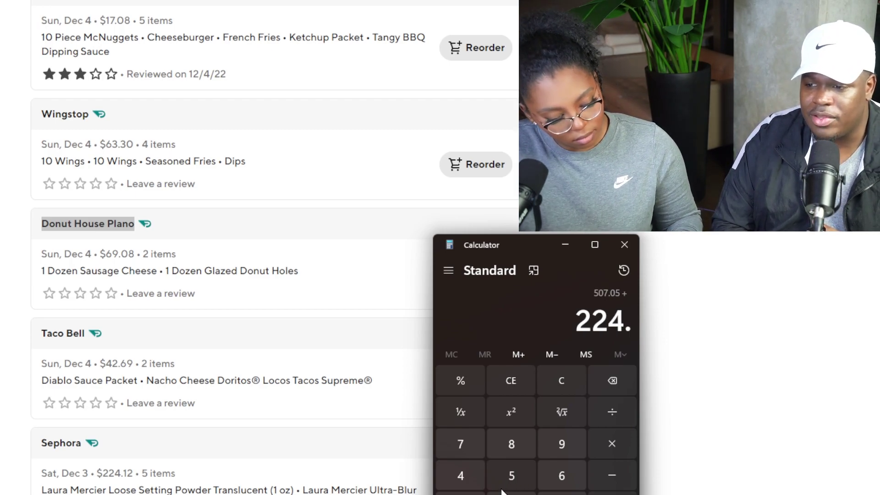
text(12+)
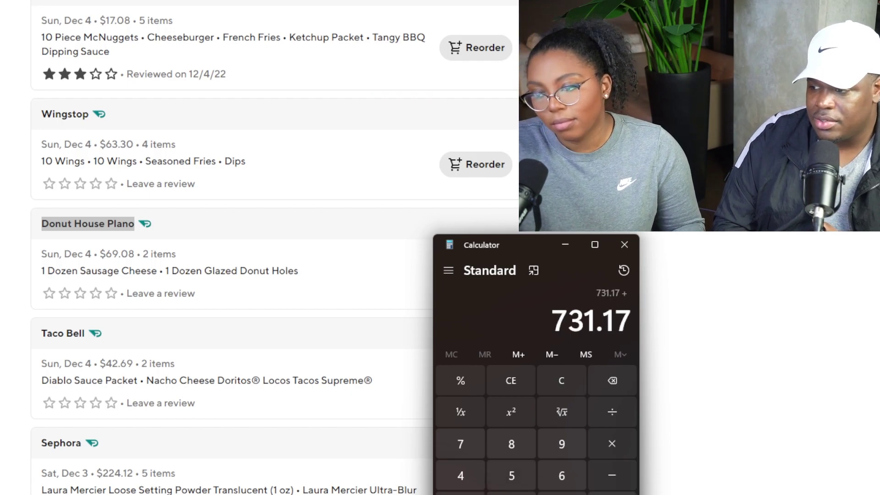
scroll(363, 402, up, 2)
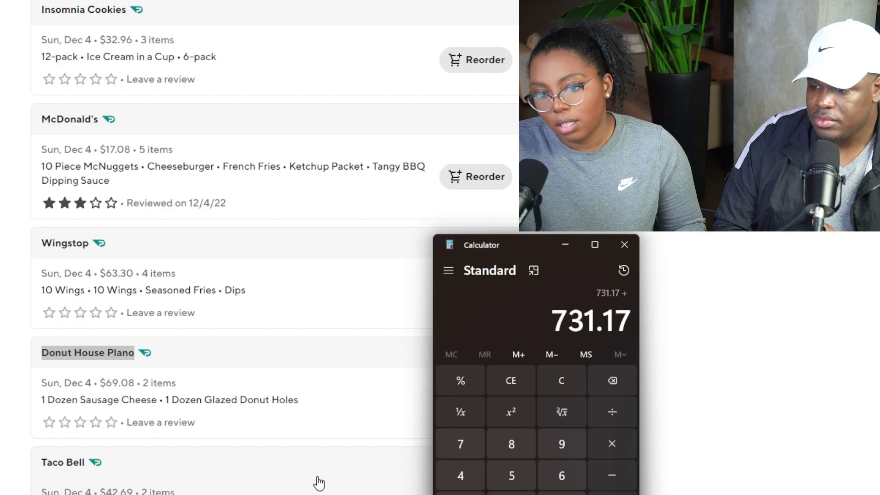
scroll(318, 483, up, 4)
text(69.08+63.30+)
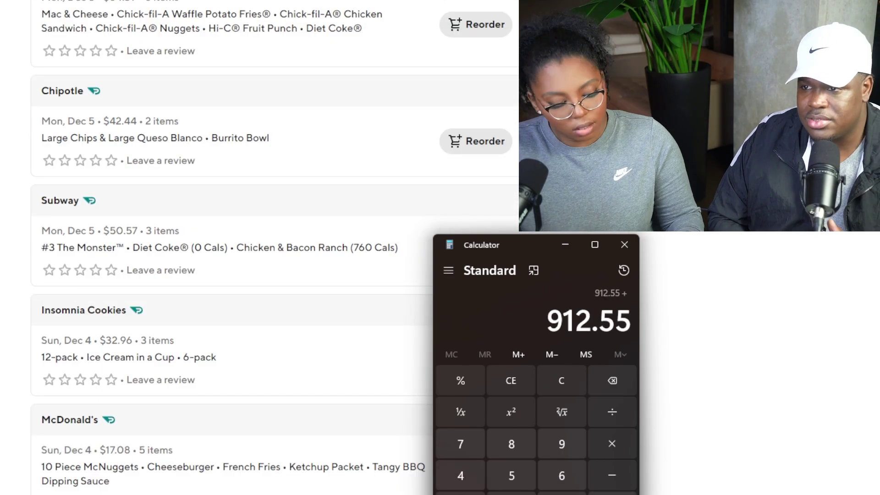
scroll(202, 401, up, 10)
text(92+132+189+42+37+50)
scroll(247, 412, up, 5)
text(+140+55+60+72)
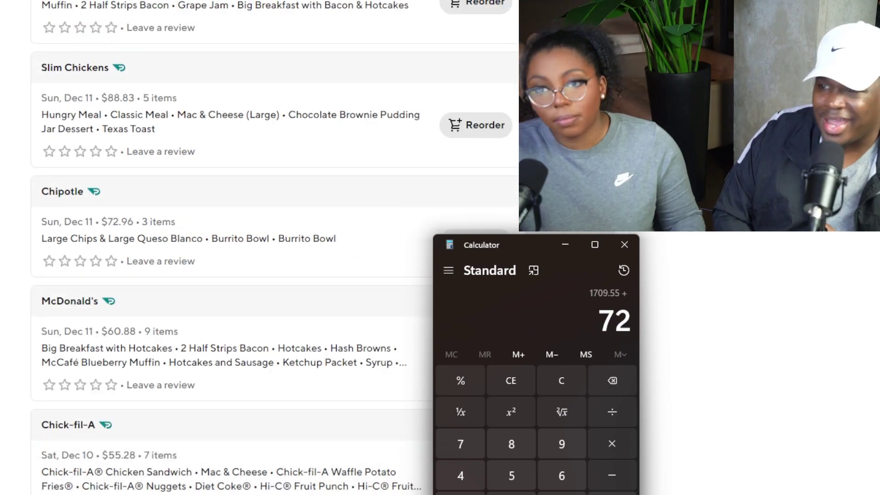
scroll(275, 276, up, 5)
text(+157+)
scroll(275, 275, up, 5)
text(141+90+63+66)
scroll(276, 276, up, 4)
text(+18)
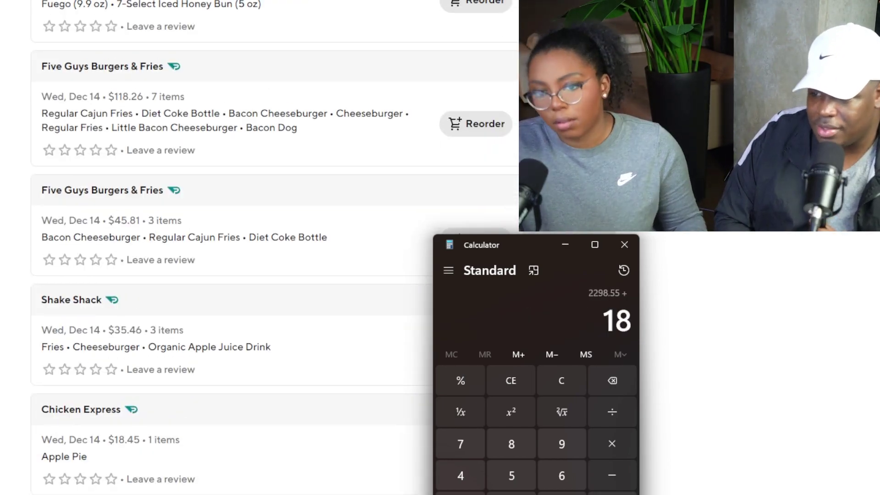
scroll(276, 275, up, 5)
text(+35+45+118+27+40+53+45+37+)
scroll(275, 275, up, 5)
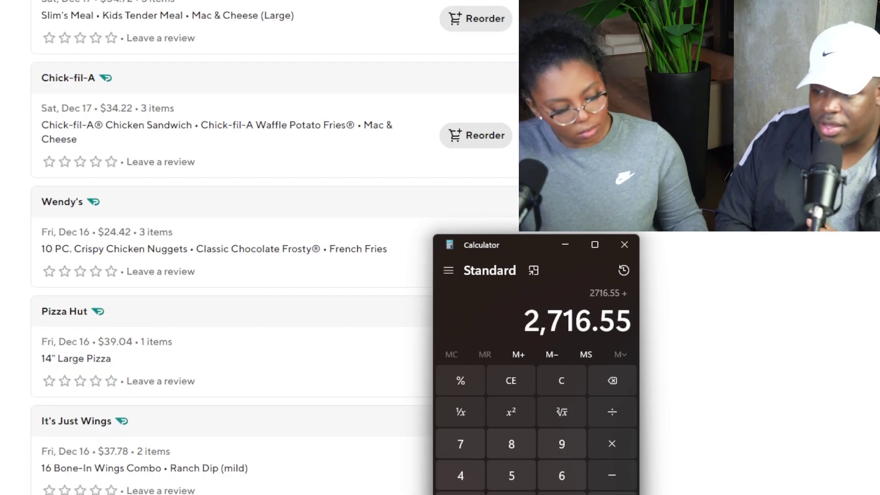
text(39+24+34+54)
scroll(294, 383, up, 5)
text(+72+67+44+125+)
scroll(329, 283, up, 5)
scroll(329, 283, up, 5)
text(92+50)
scroll(329, 283, up, 5)
text(+50+44+163+40+101+93+)
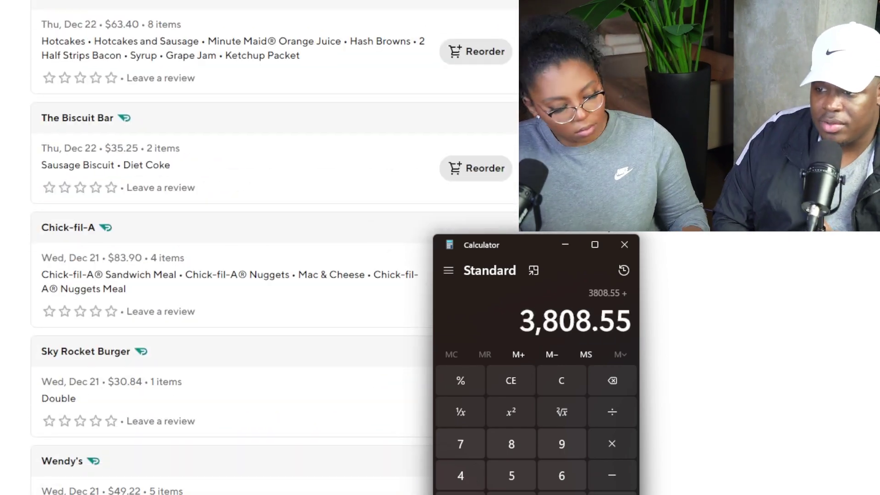
scroll(266, 413, up, 5)
text(35+63+81+56+46+97+71)
scroll(266, 413, up, 5)
text(+29)
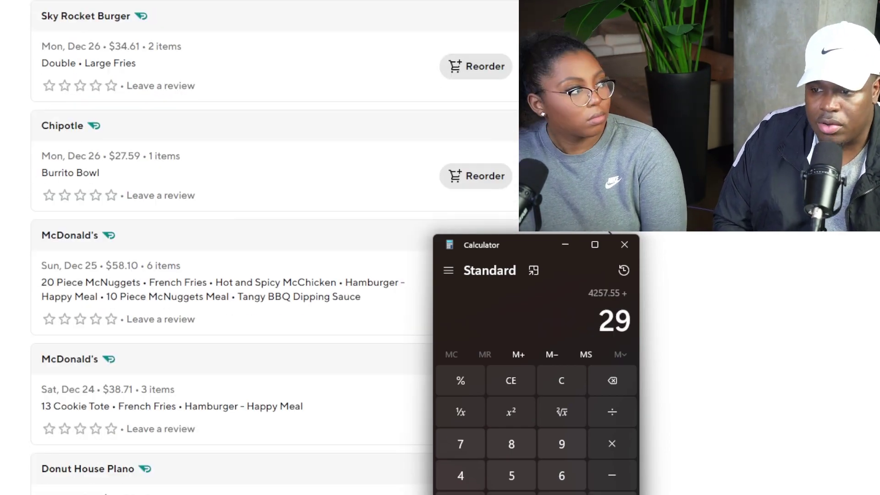
text(+55+38+58+27+34)
scroll(403, 432, up, 5)
text(+30+45+49+60+102+)
scroll(335, 422, up, 5)
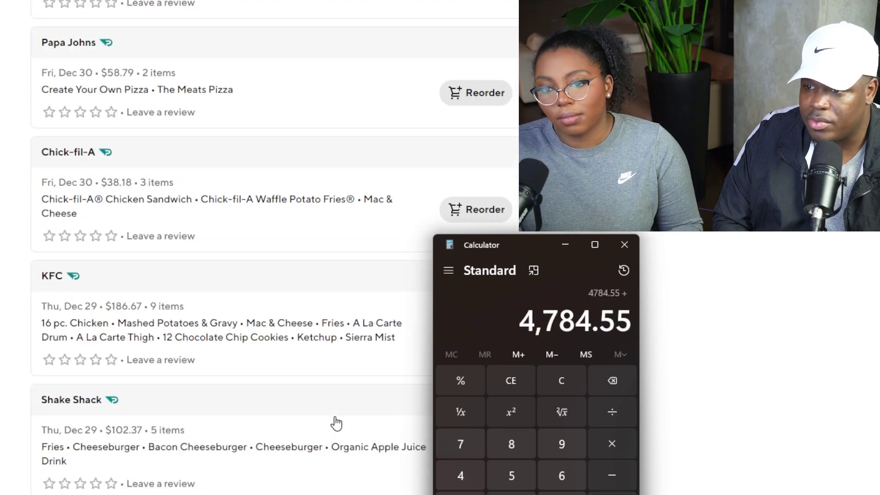
text(102+186+58)
scroll(280, 388, up, 2)
text(+38+75)
scroll(281, 387, up, 5)
text(+51+70+135=)
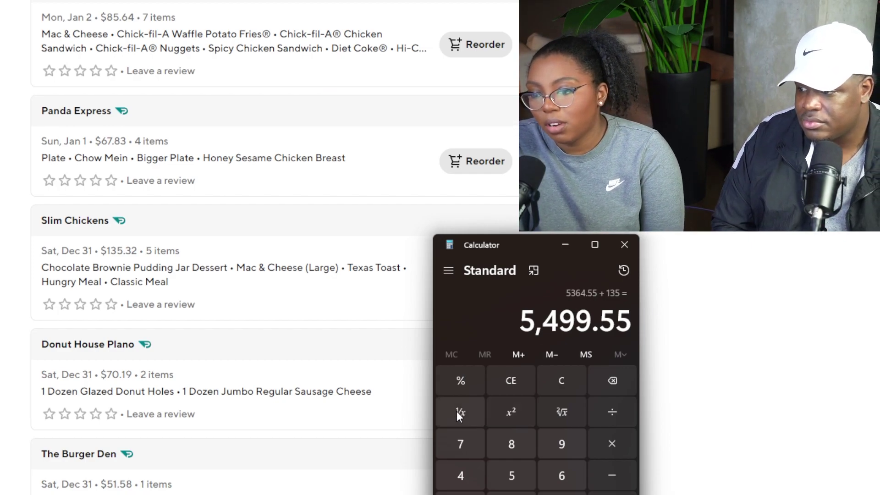
click(560, 377)
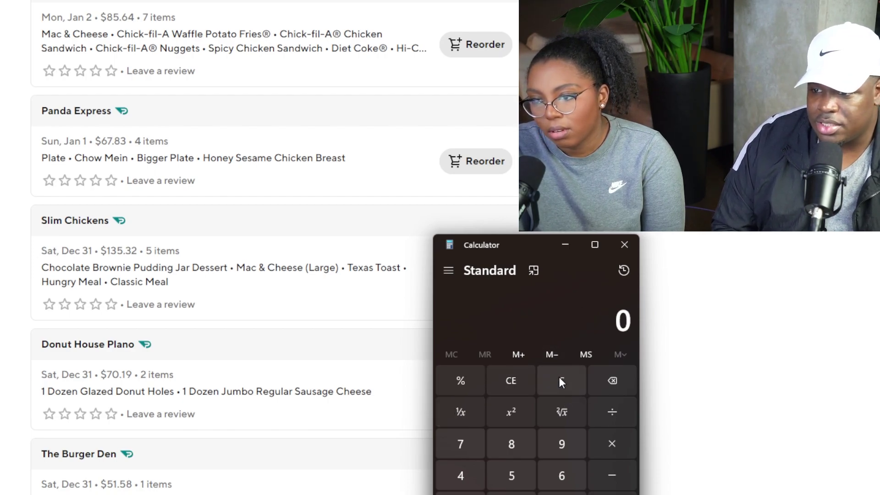
scroll(230, 445, up, 2)
scroll(234, 440, up, 2)
scroll(244, 423, up, 2)
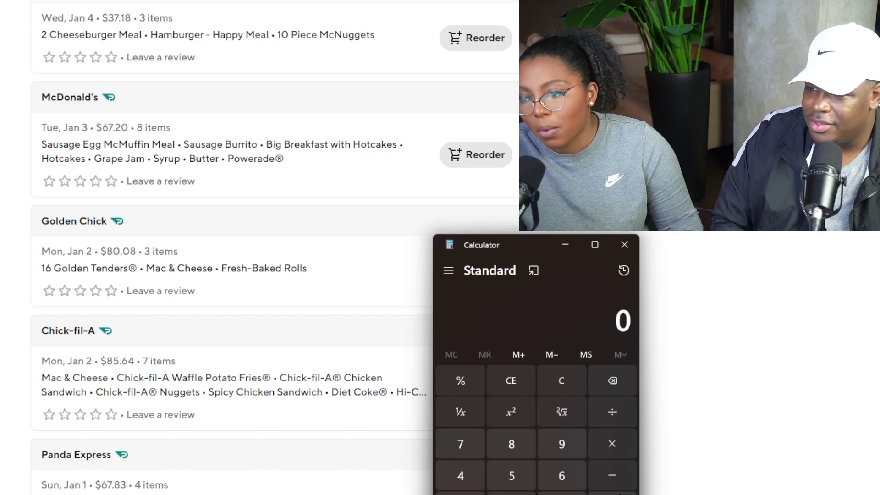
text(67)
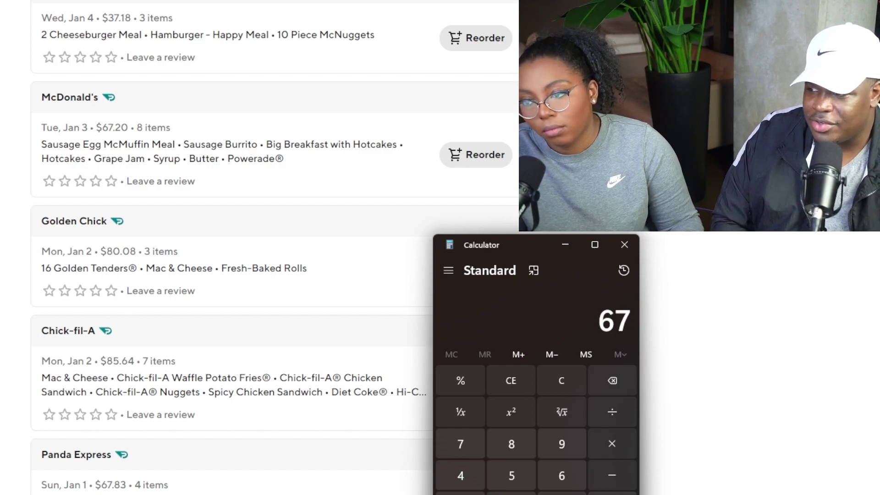
text(85+80+67+37+6)
scroll(269, 248, up, 8)
text(0+3)
Step: Add the 28, 72 and 38 dollar January orders to the running sum
key(BackSpace)
text(28+)
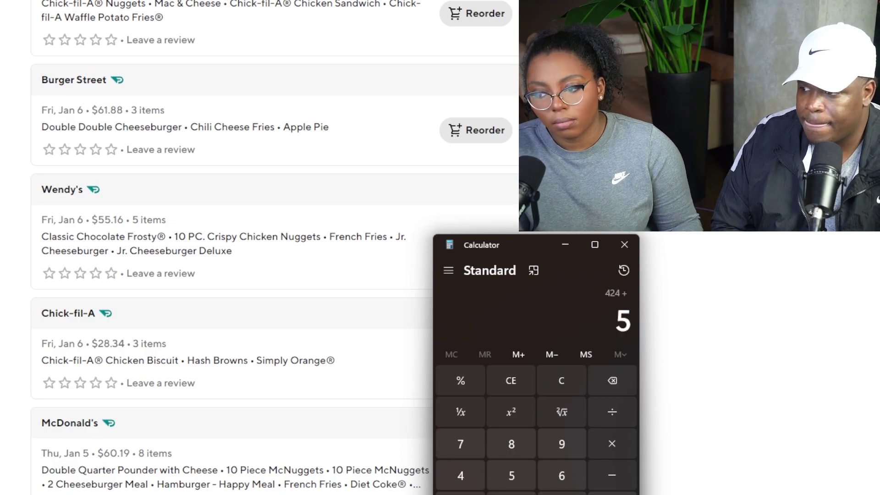
text(5+61+)
scroll(301, 338, up, 3)
text(63)
scroll(301, 337, up, 3)
text(+95+)
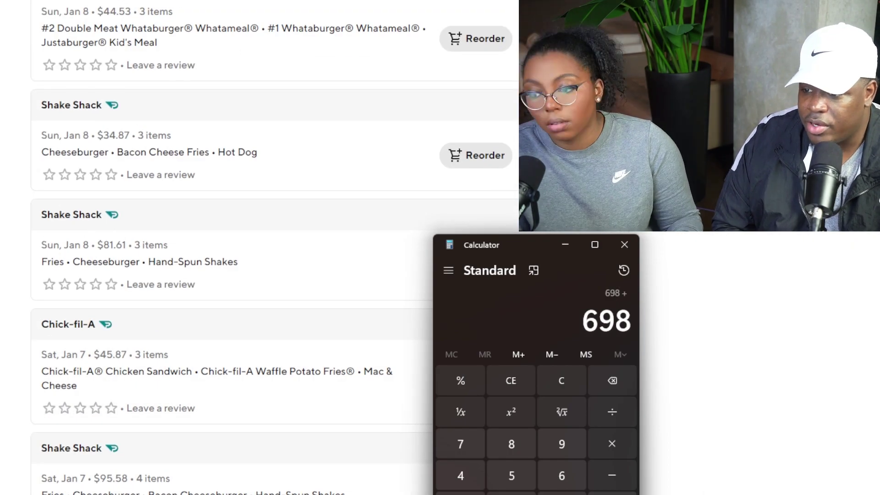
text(81+45++)
scroll(276, 247, up, 3)
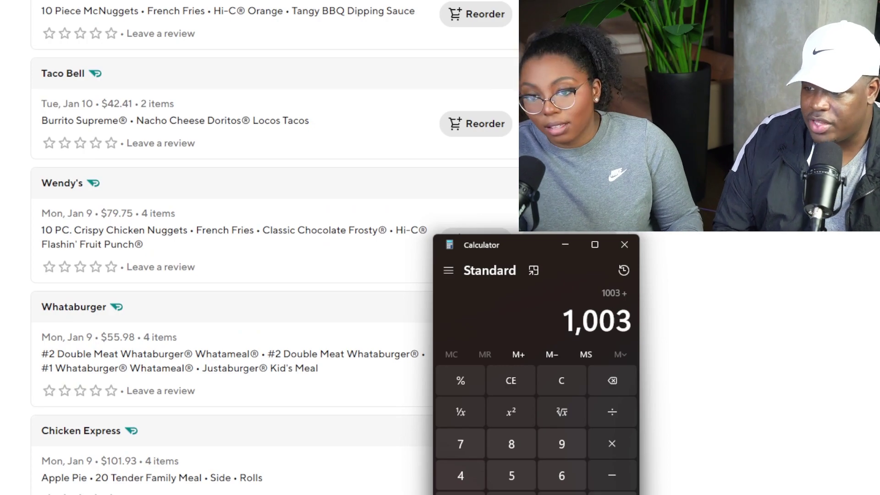
text(2+20)
scroll(360, 383, up, 5)
text(+56+56)
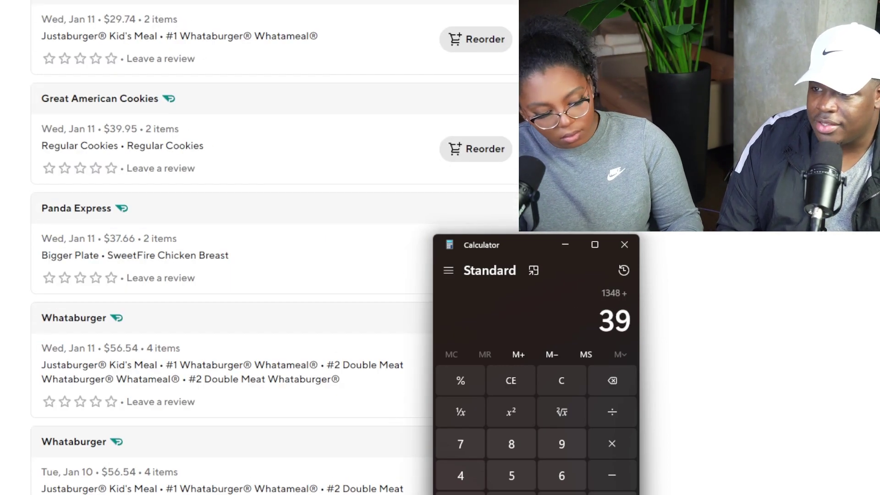
text(+29+)
scroll(236, 236, up, 5)
text(71+)
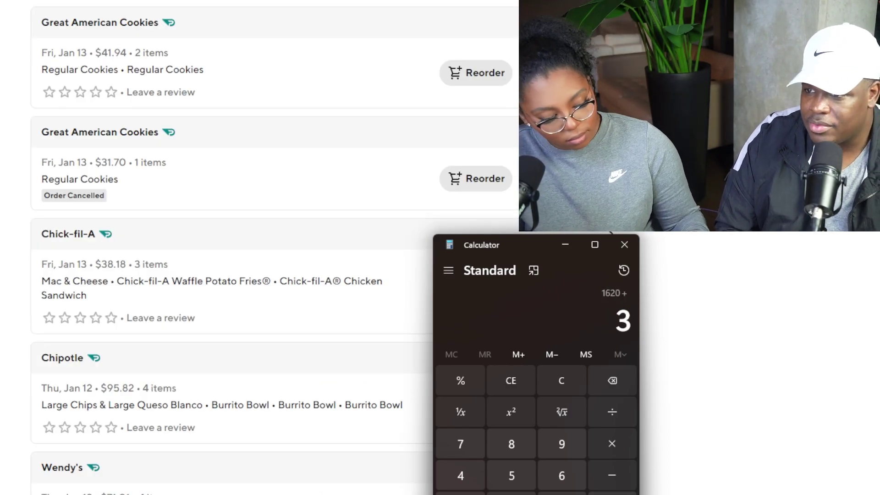
key(BackSpace)
text(72+)
scroll(351, 340, up, 5)
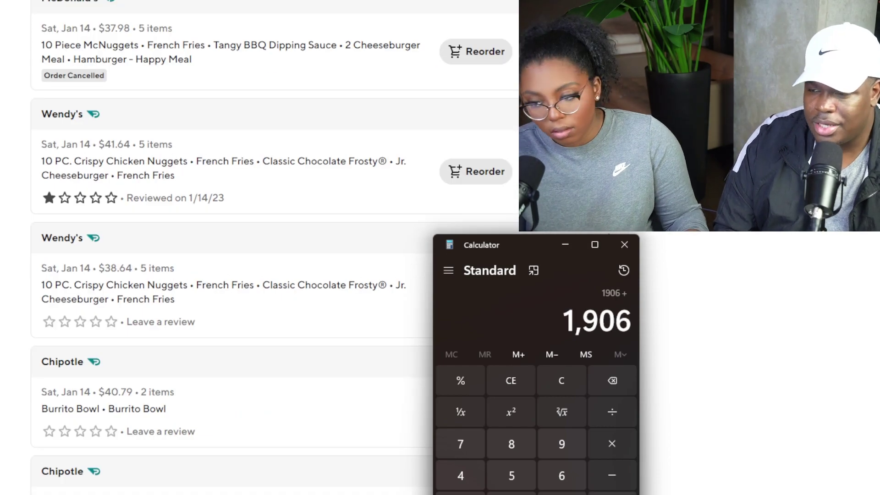
text(+)
scroll(320, 356, up, 5)
text(79+)
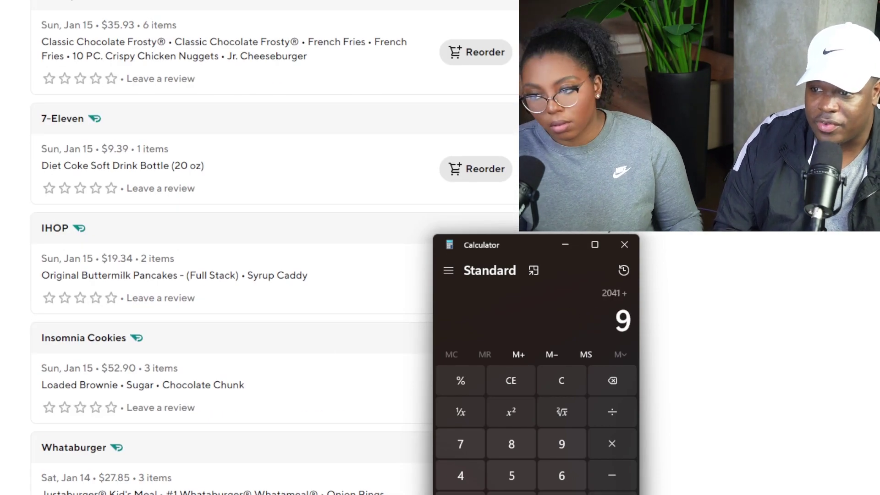
text(35+)
scroll(344, 328, up, 5)
text(75+39+51+)
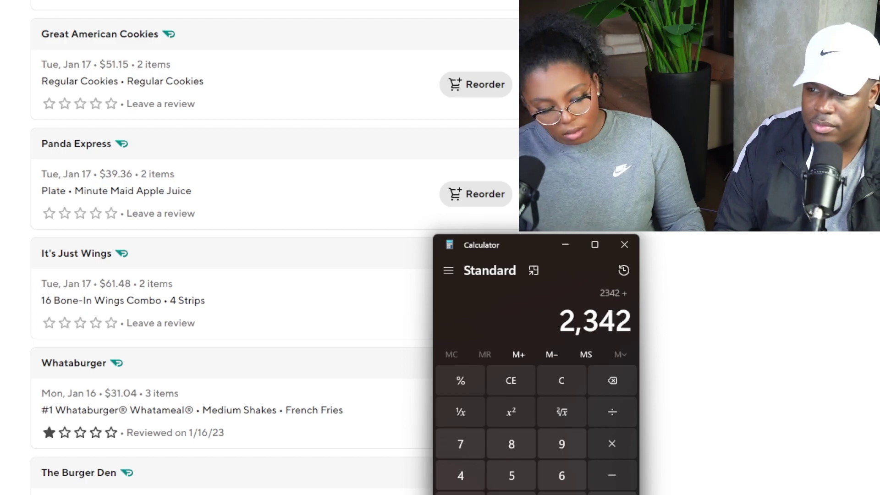
scroll(378, 365, up, 5)
text(95+)
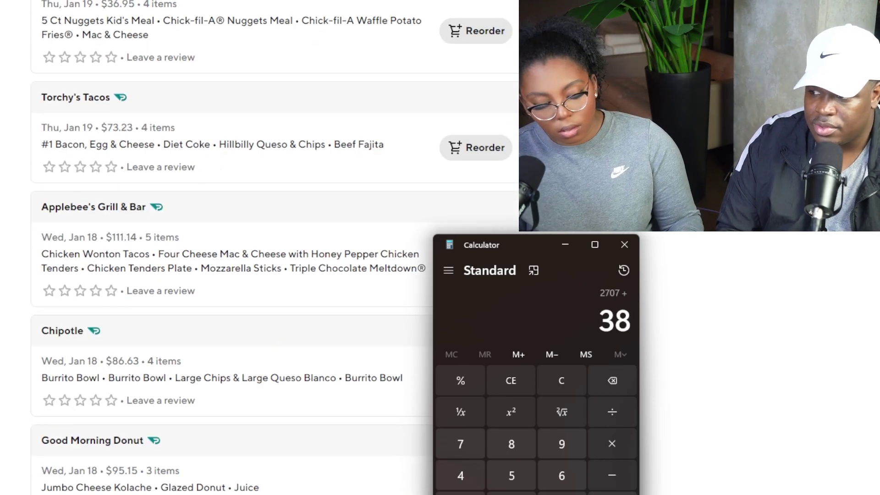
key(BackSpace)
text(6)
scroll(324, 338, up, 8)
text(+38+29+50+34)
scroll(275, 275, up, 5)
text(+51+32+49+56+74)
scroll(275, 275, up, 5)
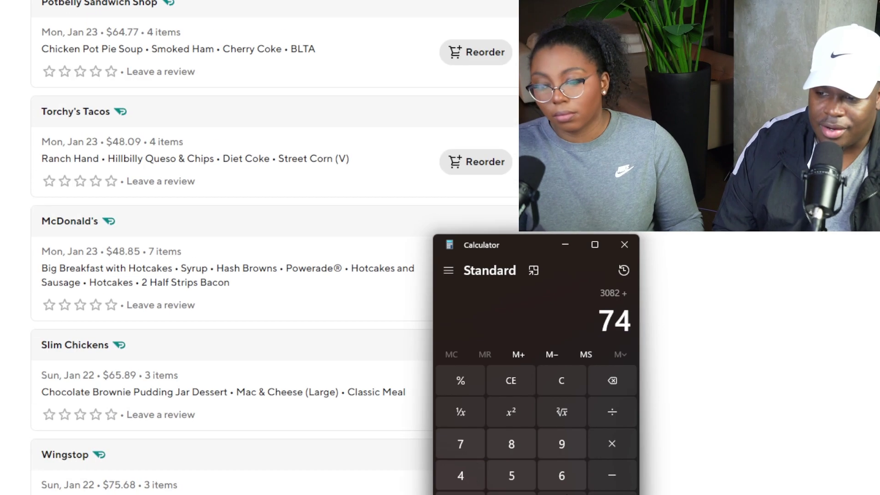
text(+66+42+64+64+64+3)
scroll(276, 275, up, 5)
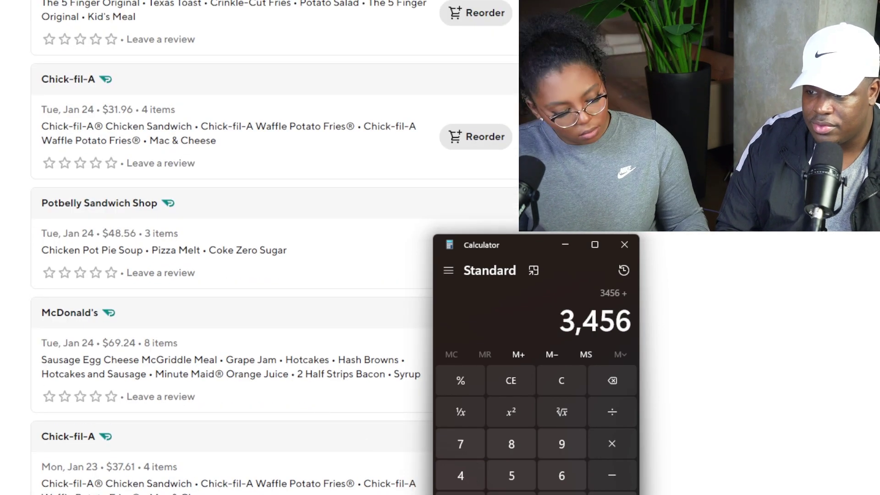
text(7+69+48+31+58+)
scroll(340, 453, up, 5)
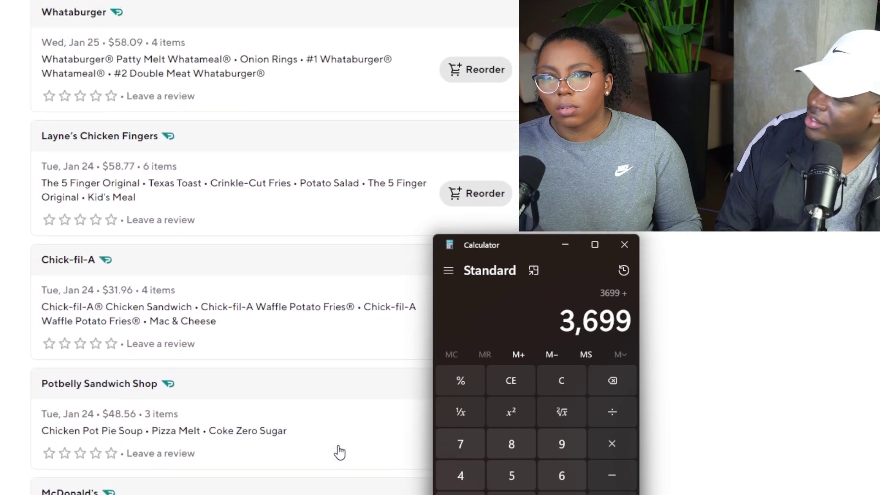
scroll(340, 452, up, 5)
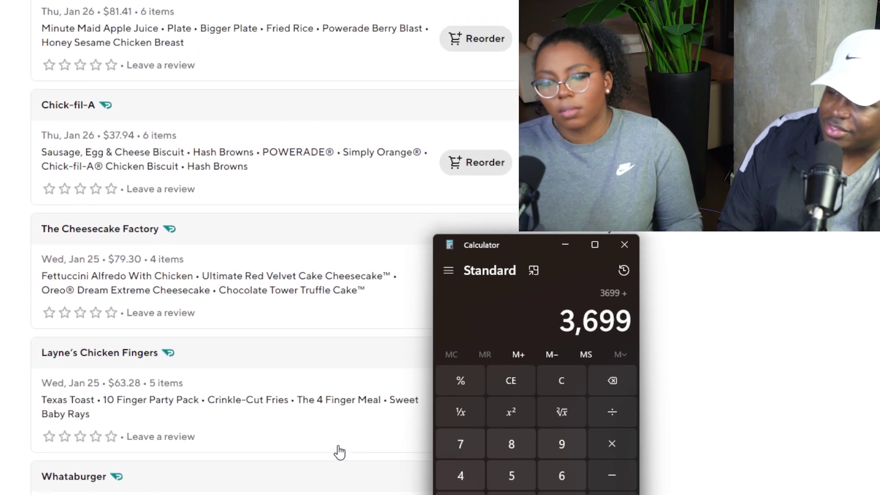
scroll(340, 453, down, 1)
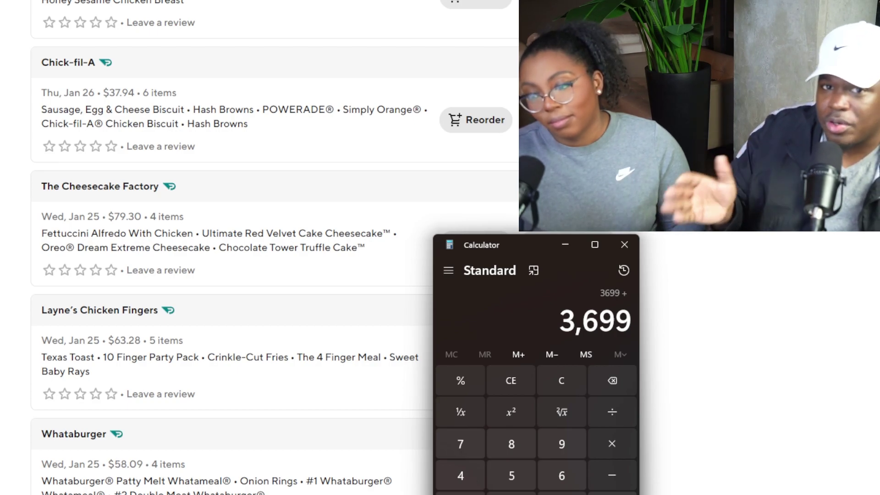
text(63+3)
scroll(379, 430, down, 5)
text(7+65+97+)
scroll(331, 403, up, 3)
scroll(330, 404, up, 4)
text(62+191+)
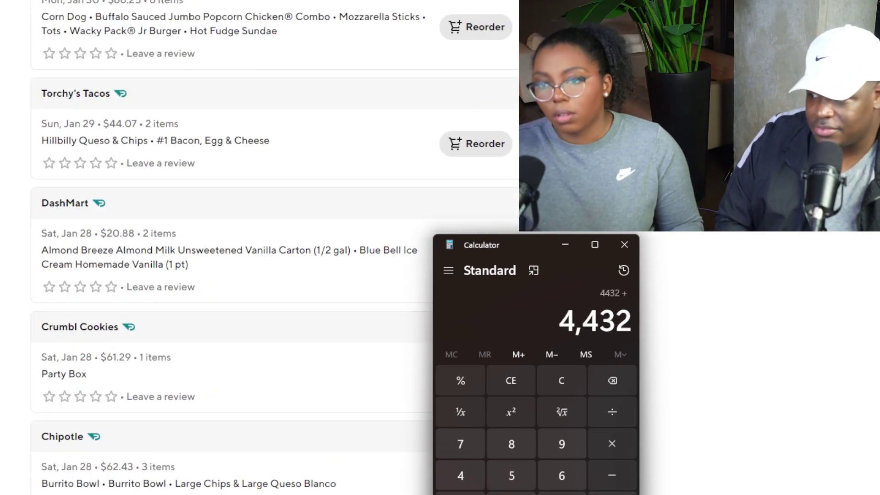
scroll(275, 275, up, 6)
text(5)
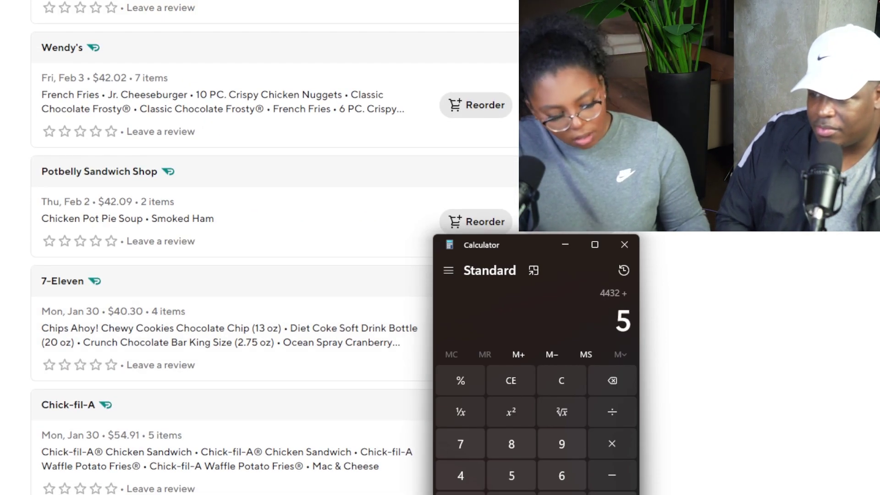
text(4+)
text(4)
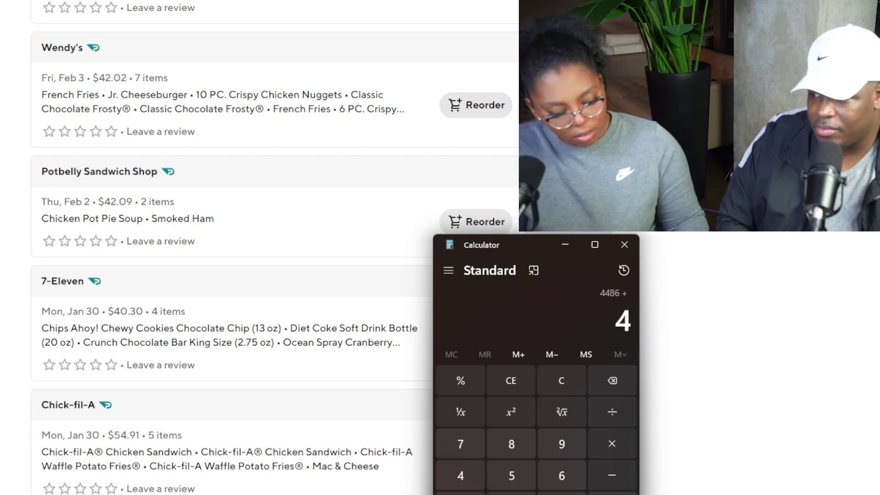
text(0+)
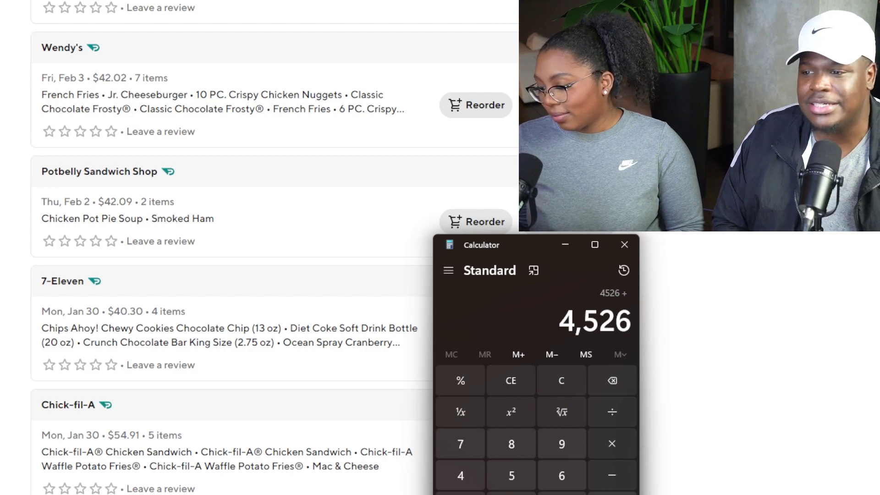
scroll(423, 265, up, 5)
Step: Clear the January total and sum the February orders, including 33, 27 and 51
key(Escape)
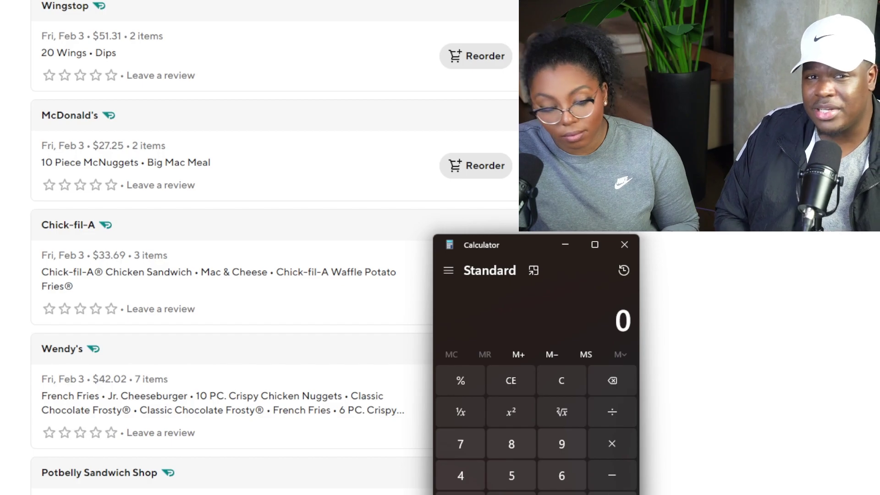
text(42)
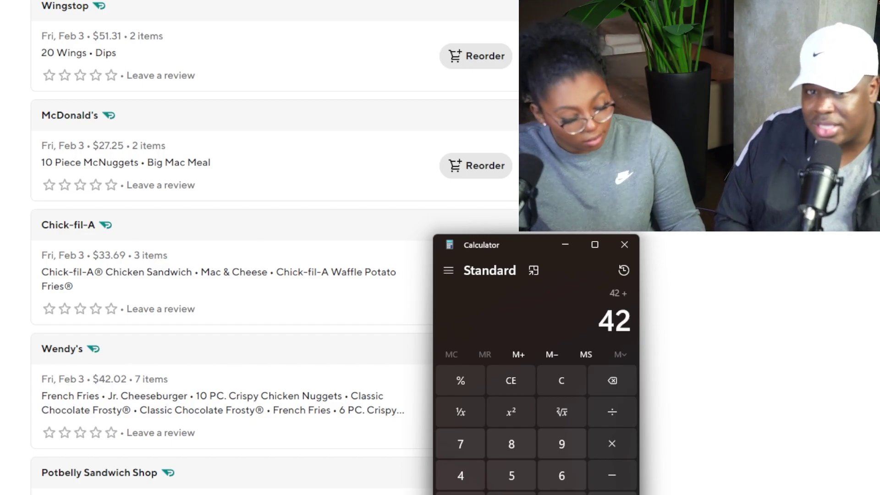
text(42)
key(plus)
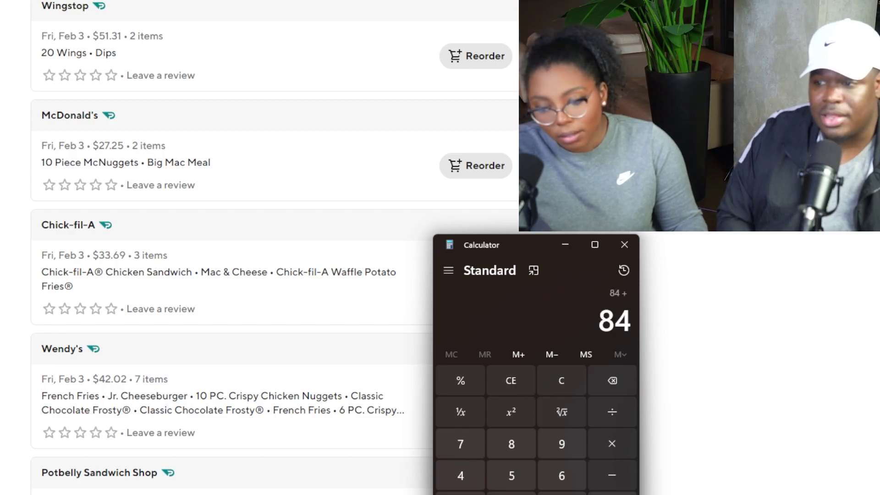
text(33)
key(plus)
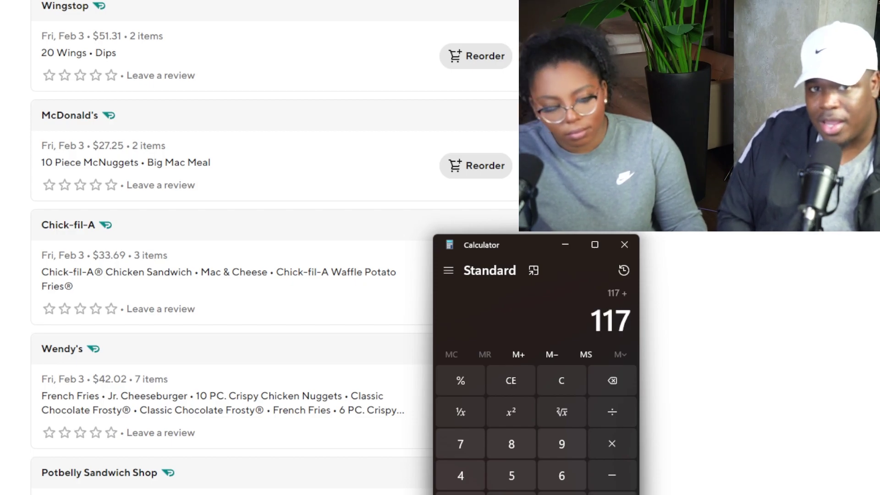
text(27)
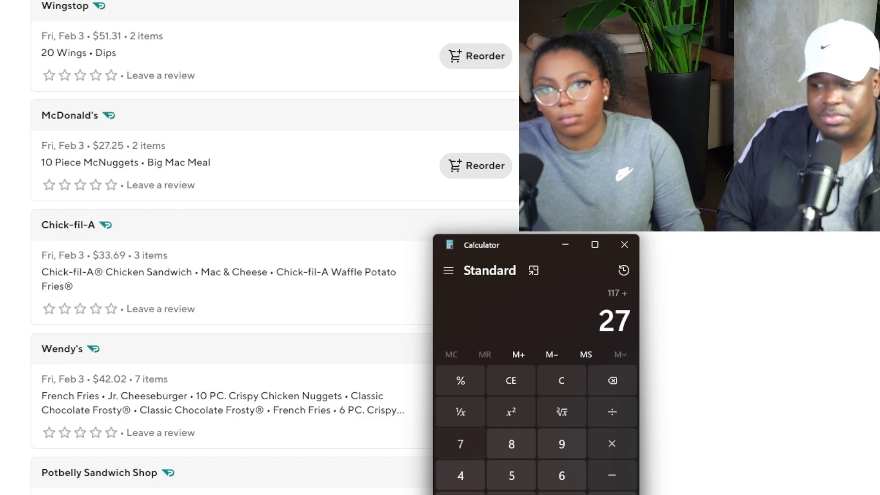
key(plus)
text(51)
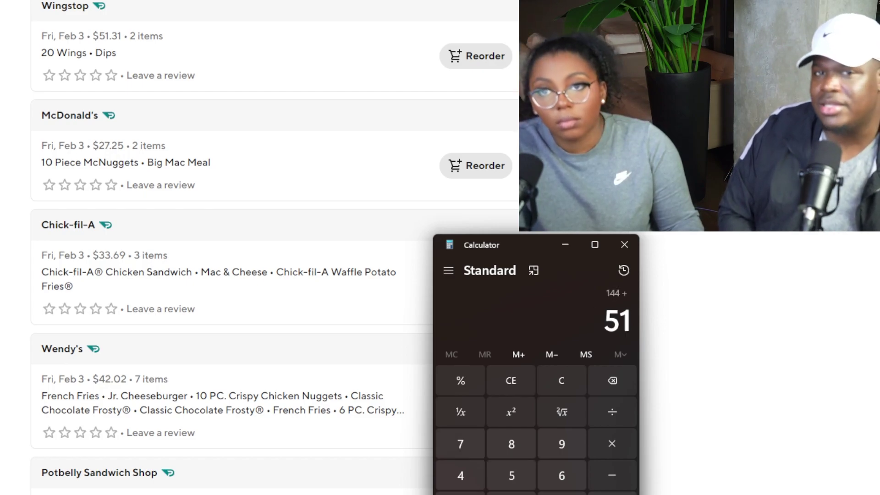
scroll(358, 343, up, 4)
scroll(358, 344, up, 2)
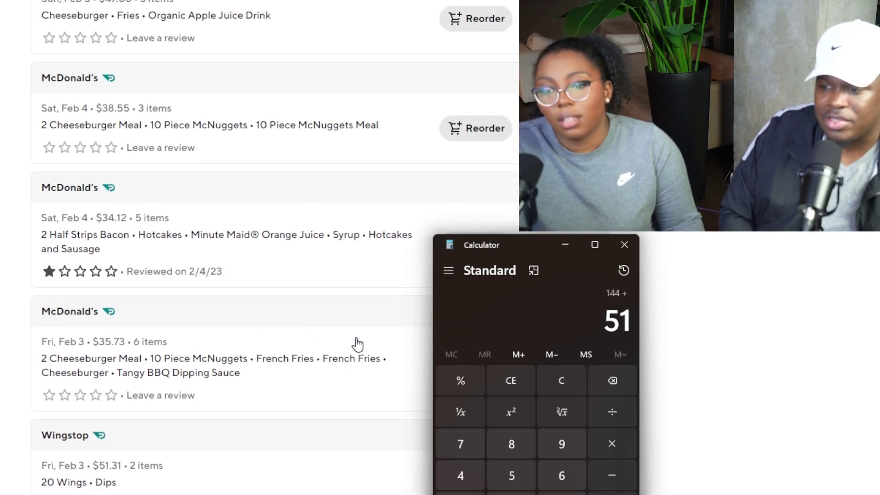
scroll(357, 344, up, 1)
scroll(357, 345, up, 1)
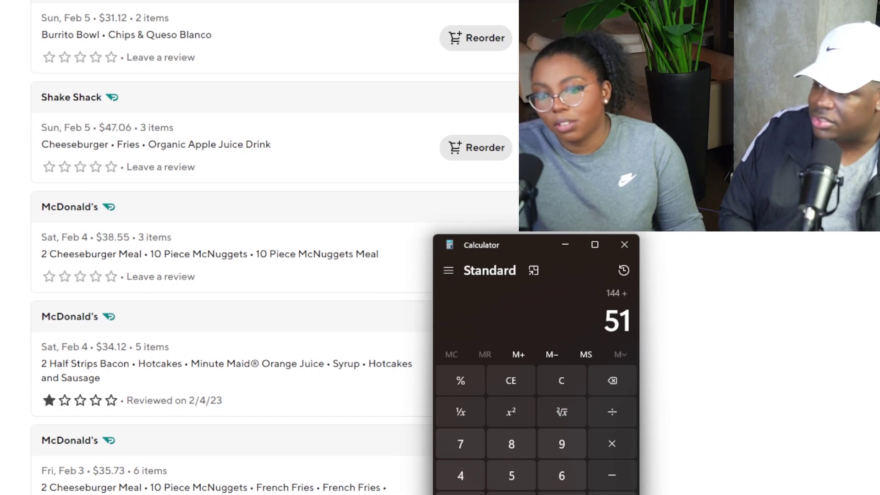
key(plus)
text(3)
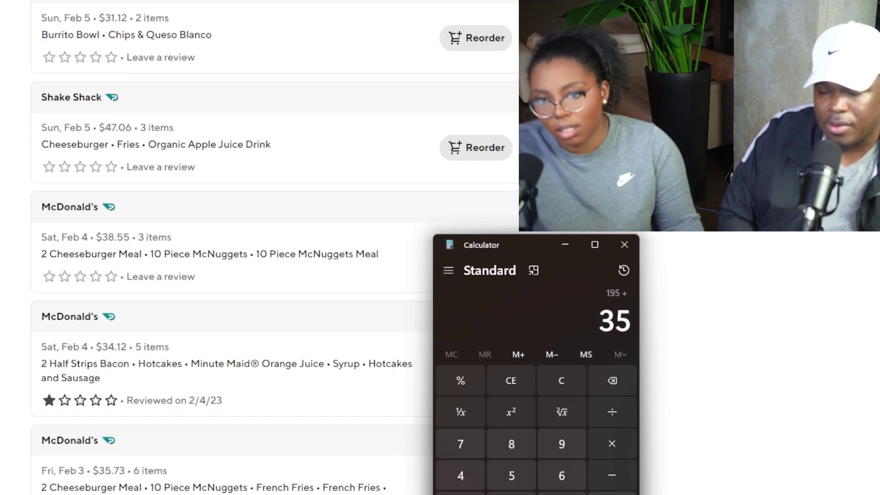
text(+34+38+47+31+)
scroll(275, 275, up, 5)
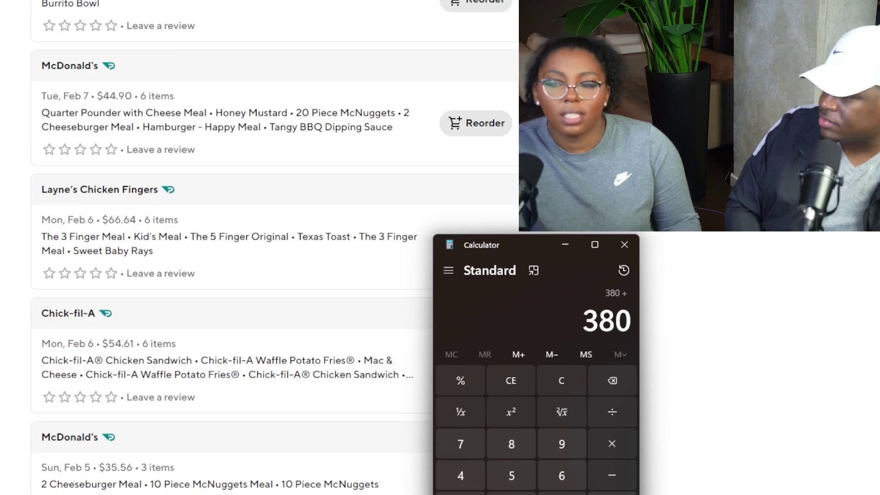
text(35++9)
scroll(275, 276, up, 5)
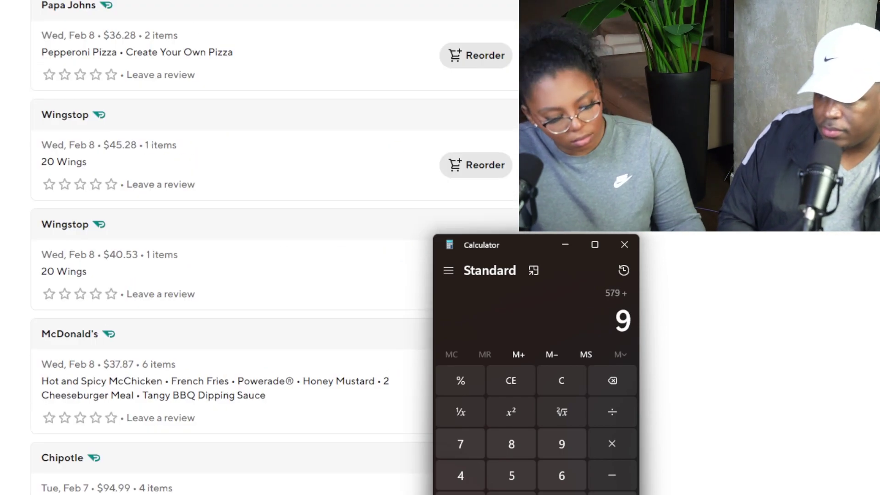
text(4+37+4036+45+)
scroll(187, 329, up, 5)
text(31+)
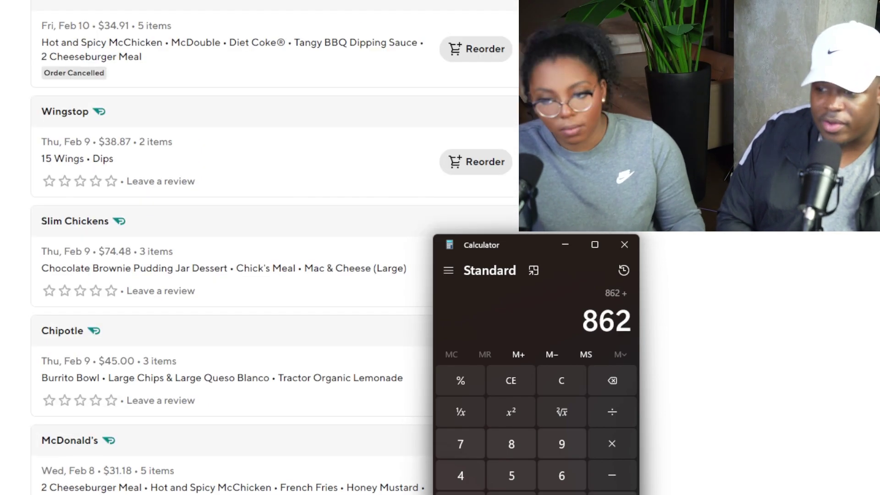
text(4+)
scroll(275, 275, up, 5)
text(60+58+51+)
scroll(275, 276, up, 5)
text(41+)
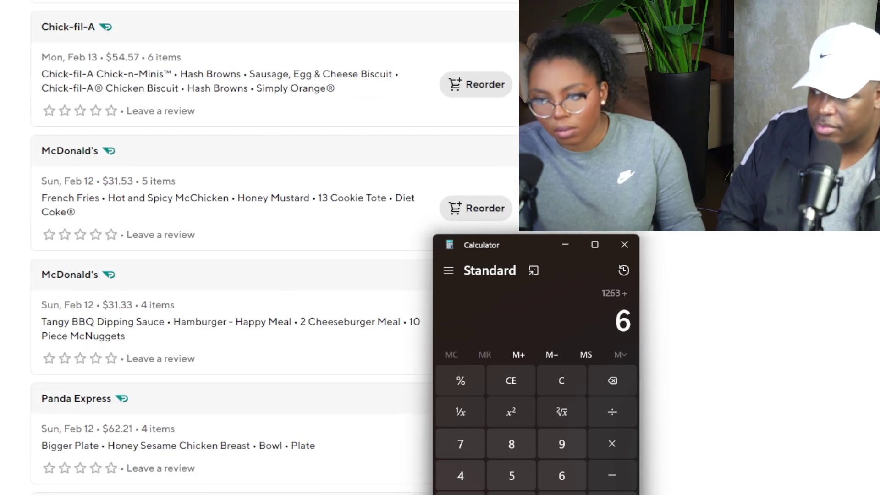
text(1+54)
scroll(210, 378, up, 5)
scroll(211, 378, up, 1)
text(+38+8)
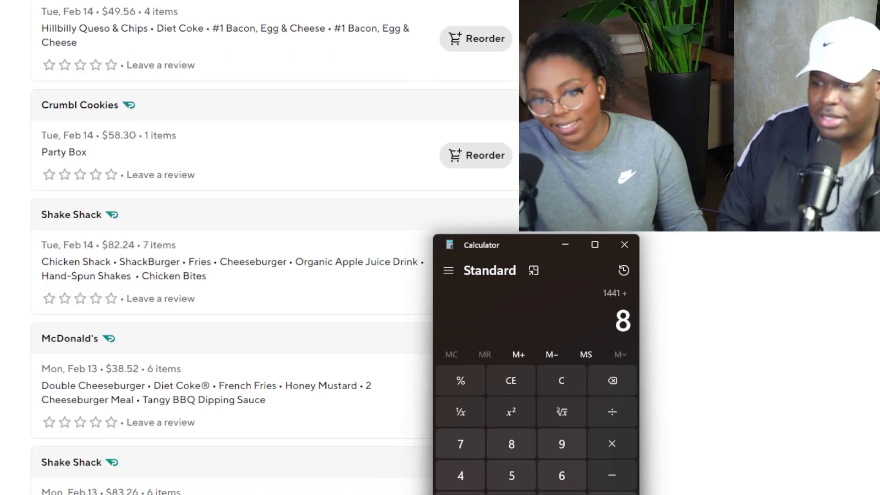
text(3+89+)
scroll(275, 275, up, 5)
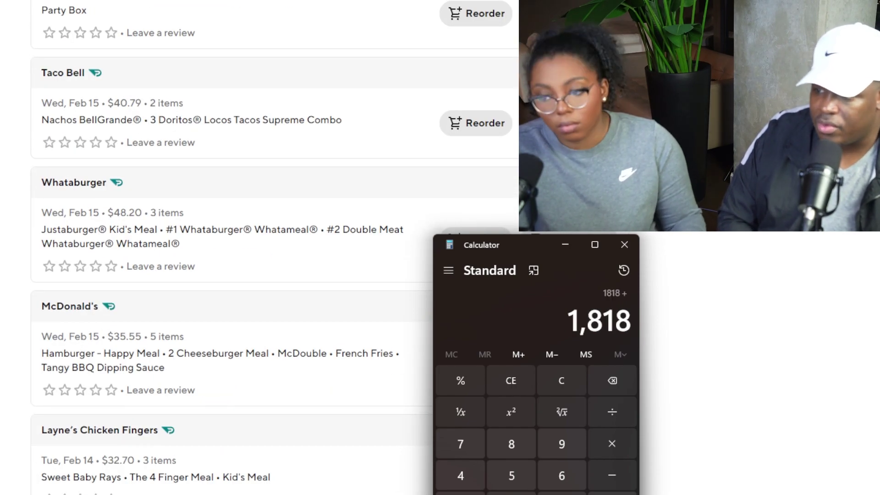
text(61+)
scroll(315, 321, up, 5)
text(33+53+)
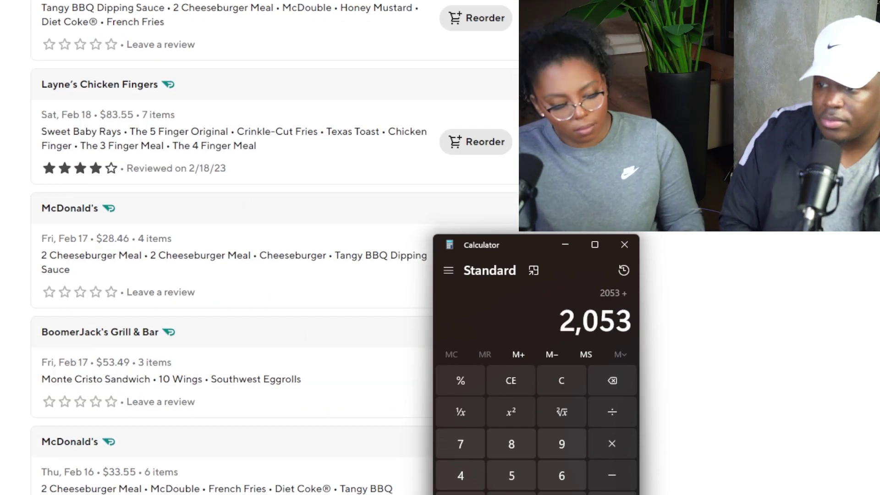
text(28+83+33+)
scroll(340, 373, up, 5)
text(30+1)
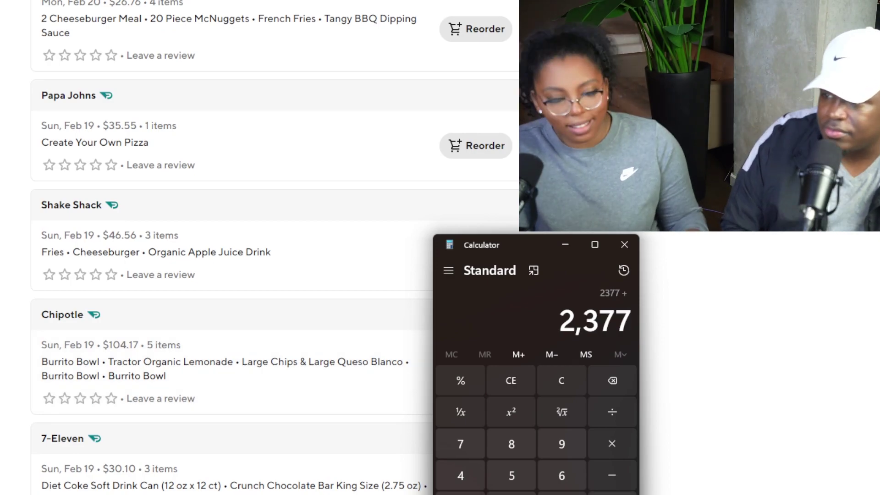
text(26)
scroll(279, 315, up, 5)
text(+52+3)
scroll(279, 315, up, 3)
text(0+59+50)
scroll(238, 342, up, 5)
scroll(238, 342, up, 3)
text(57+65+21++)
scroll(251, 364, up, 5)
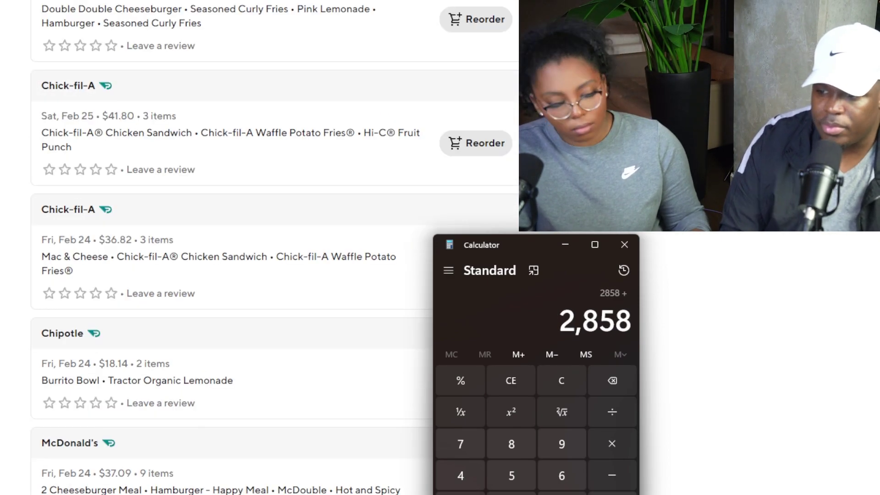
text(18+41)
scroll(251, 364, up, 1)
text(+55+)
scroll(251, 364, up, 5)
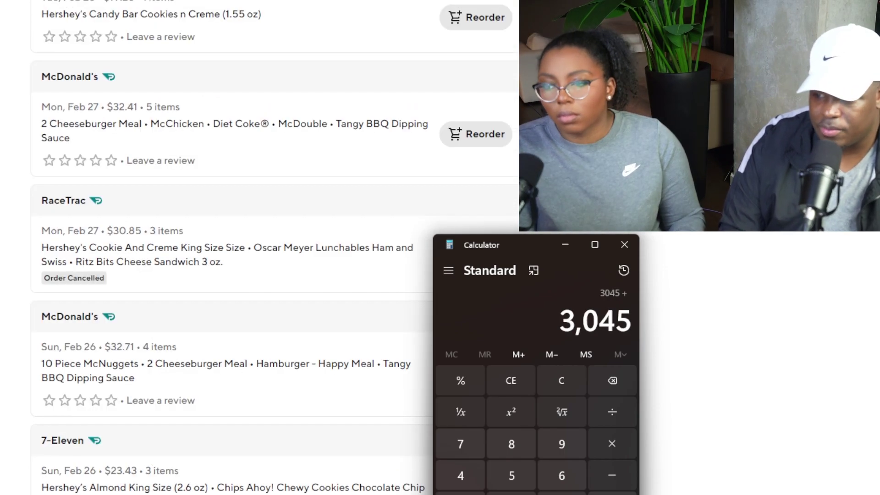
text(55+62+16)
scroll(251, 364, up, 1)
key(BackSpace)
text(9)
scroll(351, 370, up, 3)
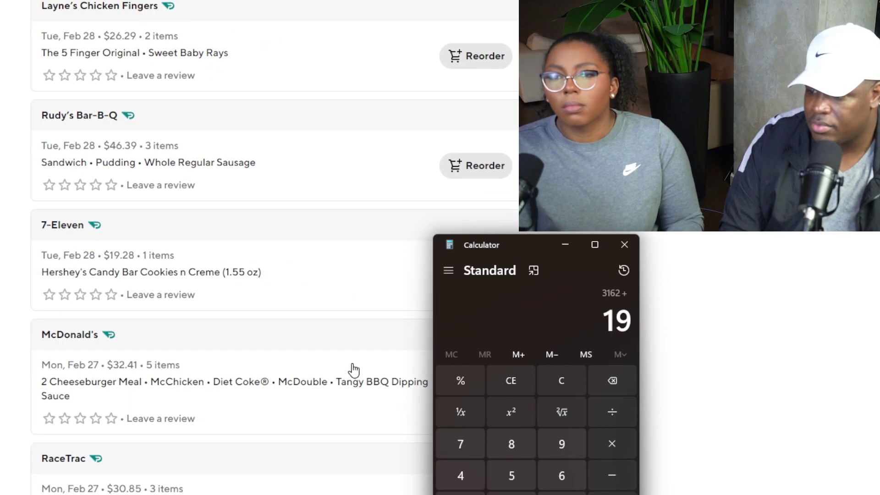
scroll(151, 350, up, 2)
text(+46+26+37)
Step: Get February's 3,290, then clear and total 3,290 + 4,526 + 5,499 = 13,315
key(Return)
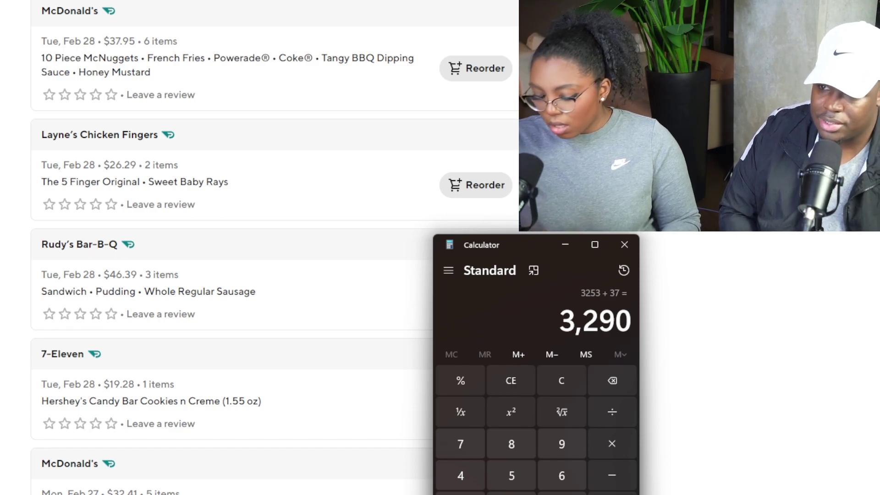
click(562, 383)
text(32)
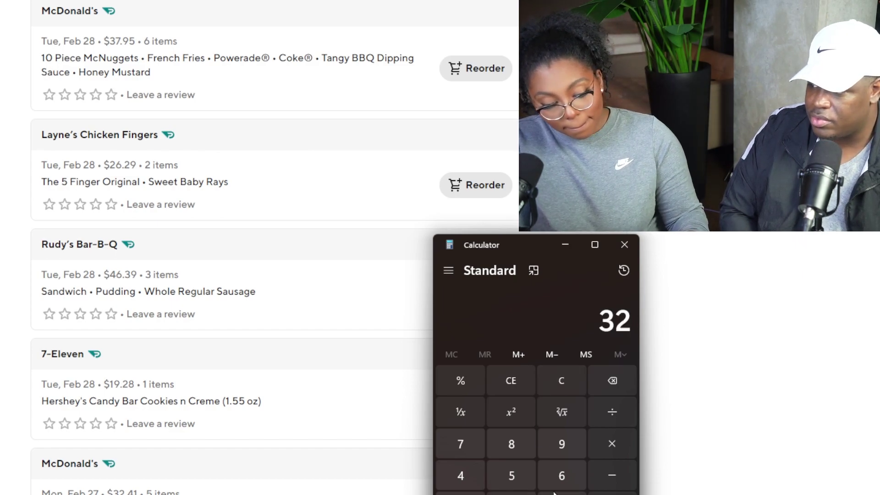
text(,290)
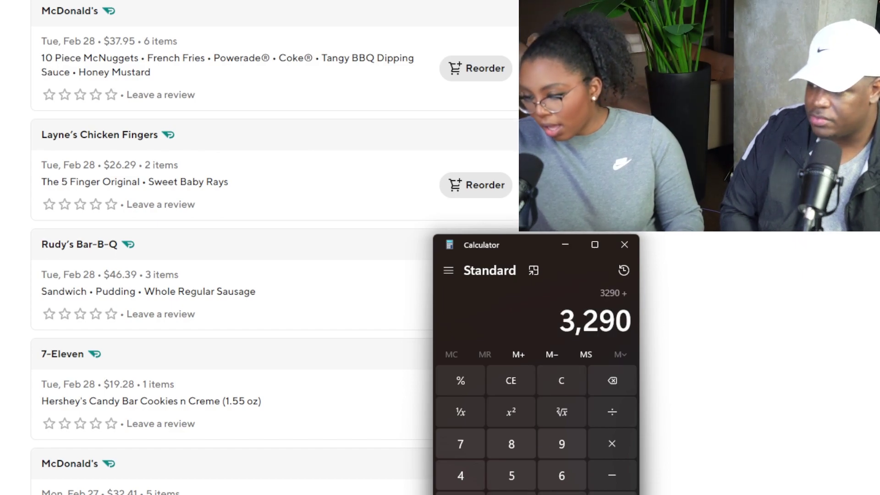
text(4)
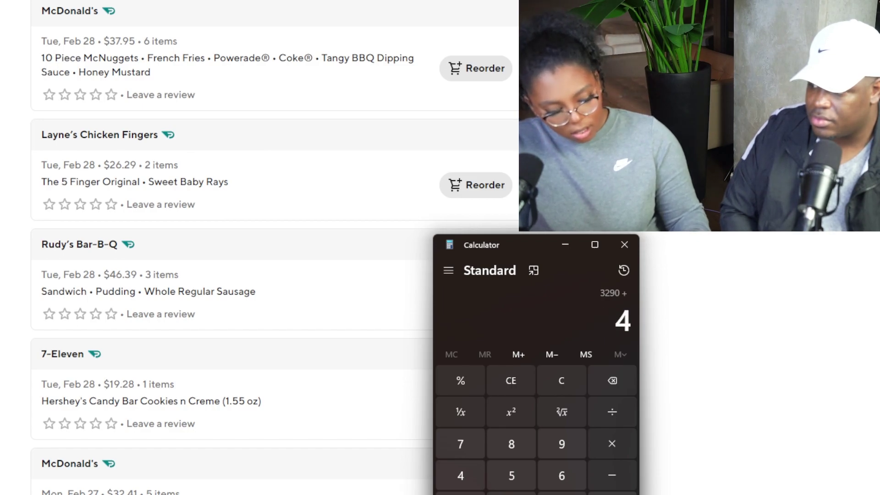
text(5)
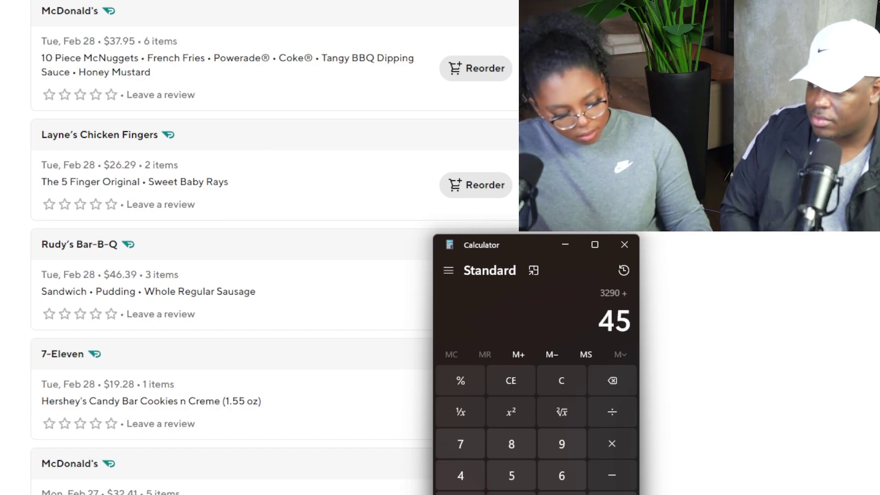
text(,526)
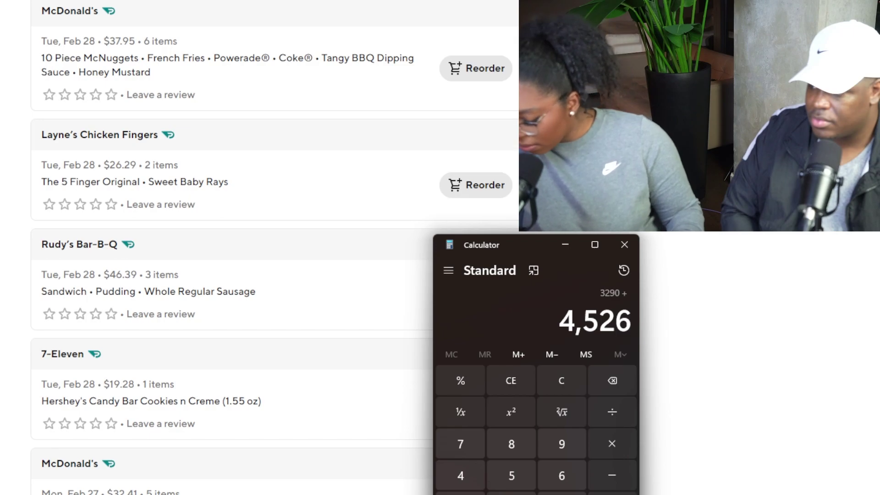
text(+5)
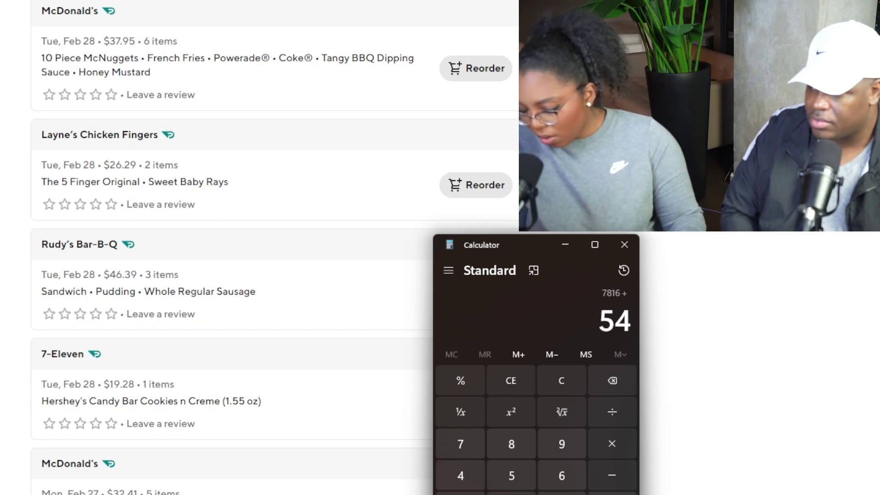
text(99)
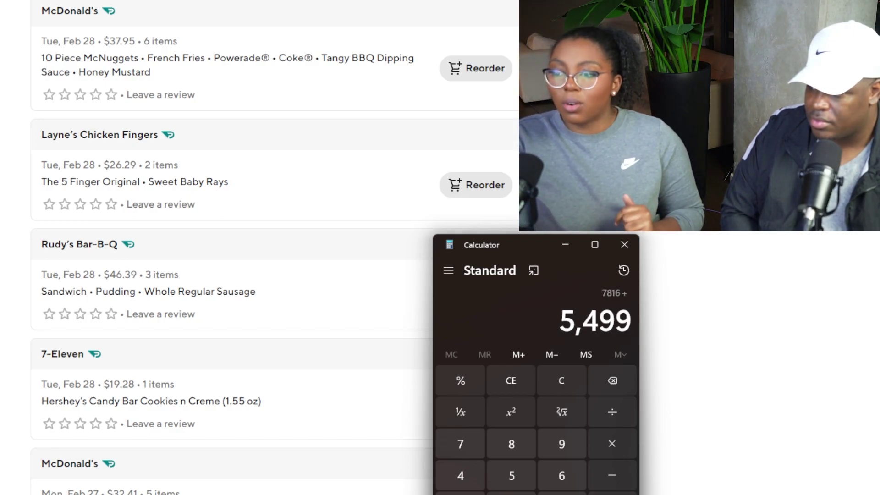
key(Return)
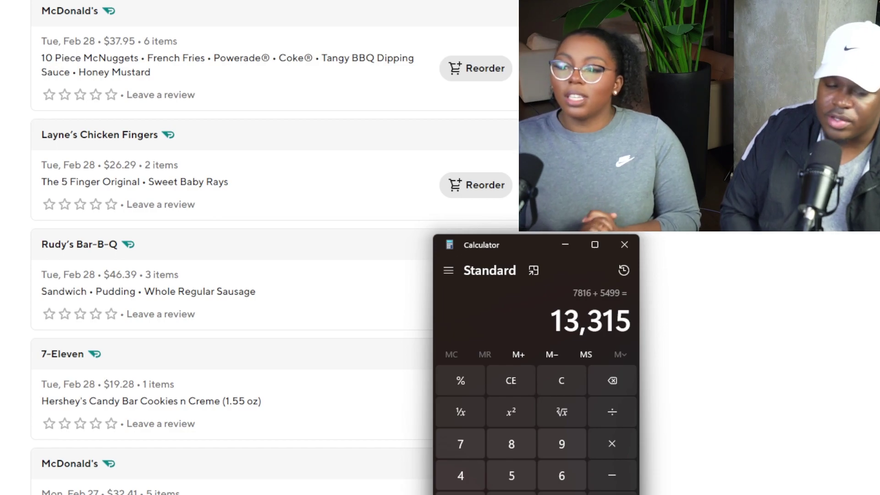